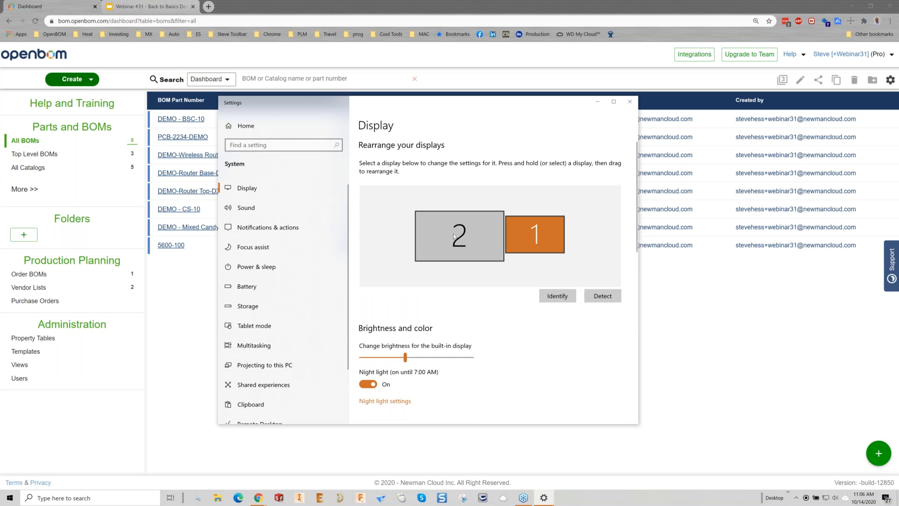
# Step: Keep the display scale at 175% and close the Windows display settings
pyautogui.scroll(-1, 465, 341)
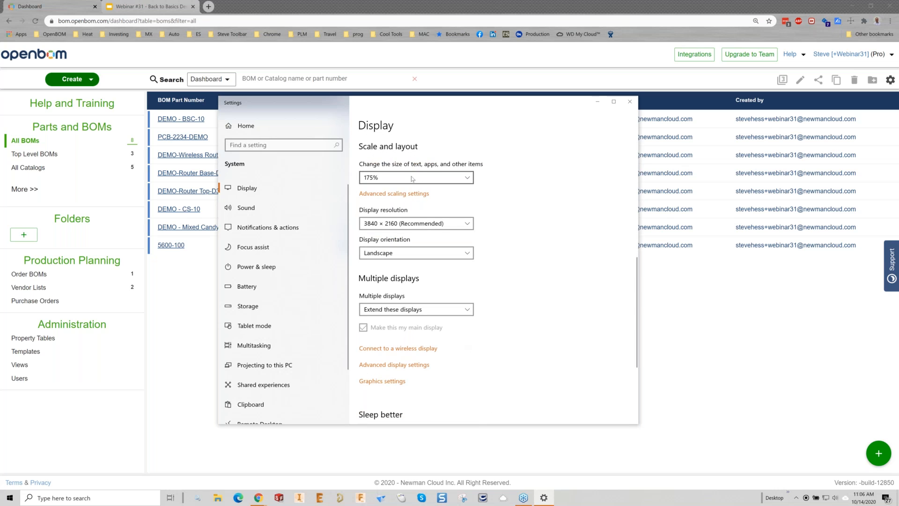
pyautogui.click(396, 177)
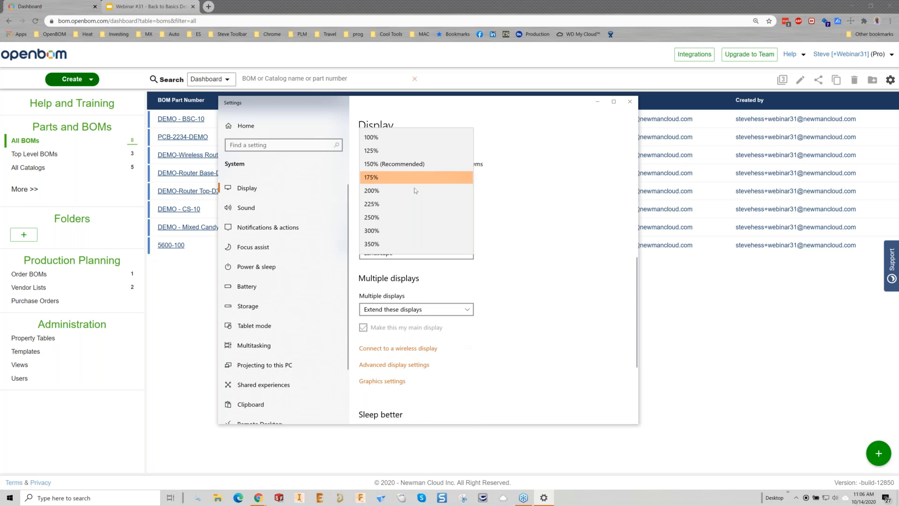
pyautogui.click(387, 175)
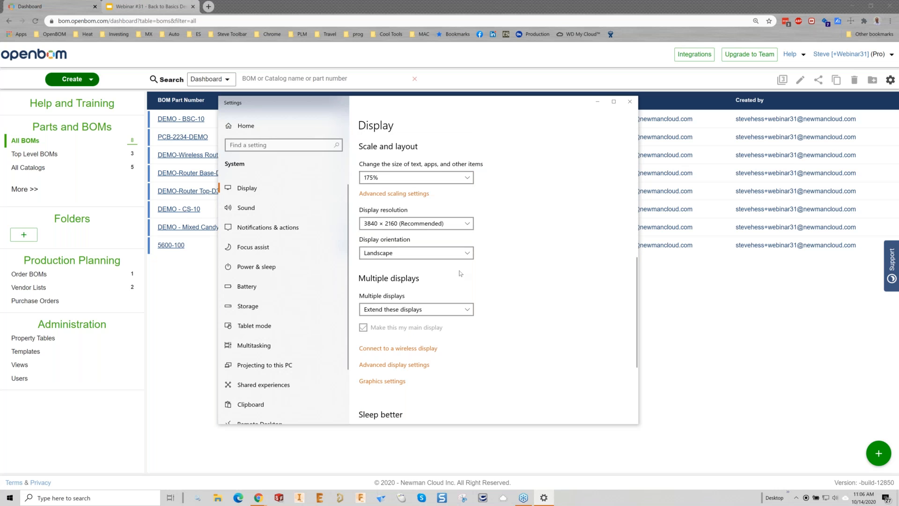
pyautogui.click(630, 101)
# Step: Create a new vendor list named "Webinar 31 - VL" from the Vendor Lists dashboard
pyautogui.hotkey('ctrl', '+')
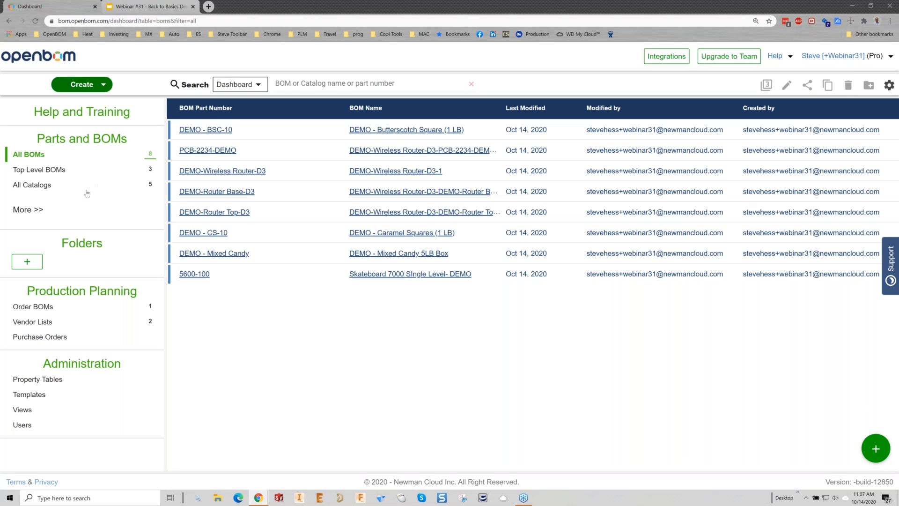
pyautogui.click(43, 322)
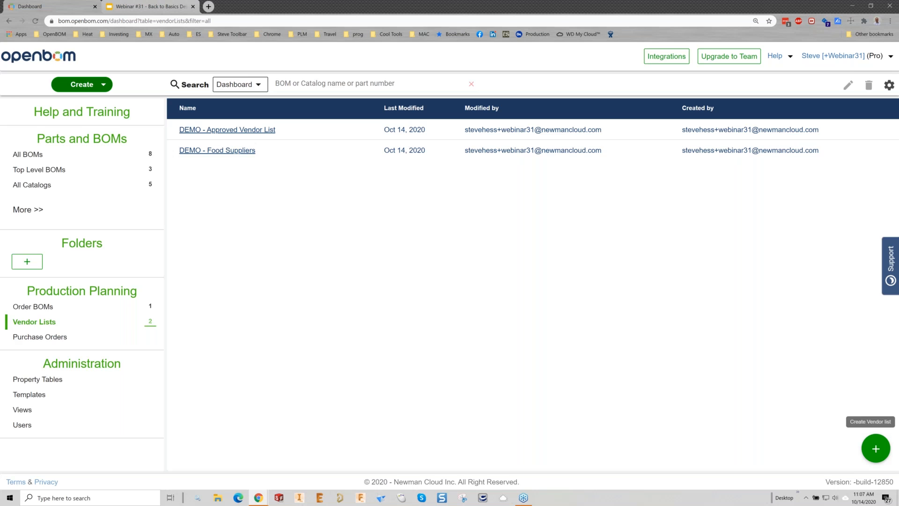
pyautogui.click(876, 449)
pyautogui.click(396, 246)
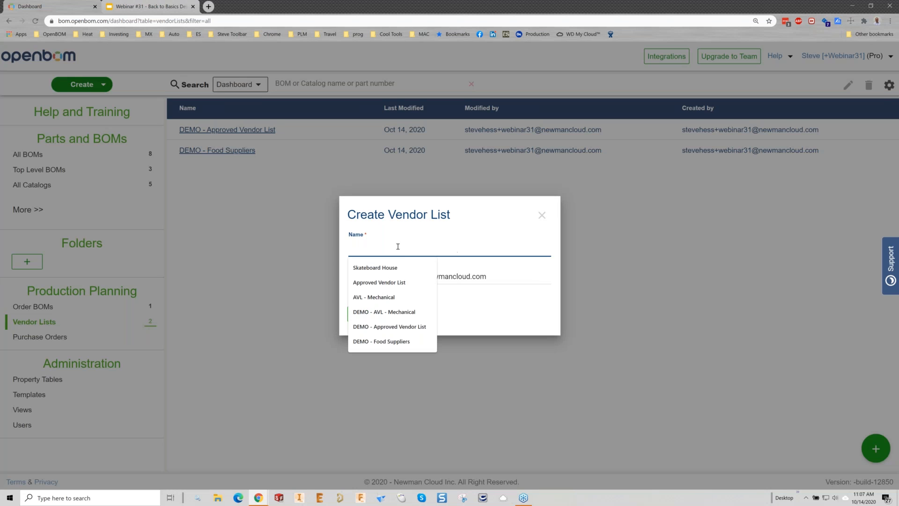
pyautogui.write('We')
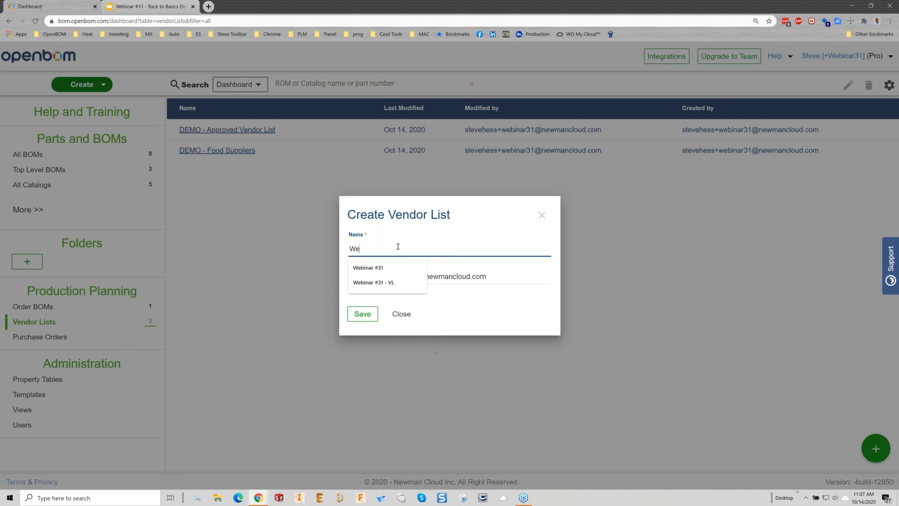
pyautogui.write('binar 31 - V')
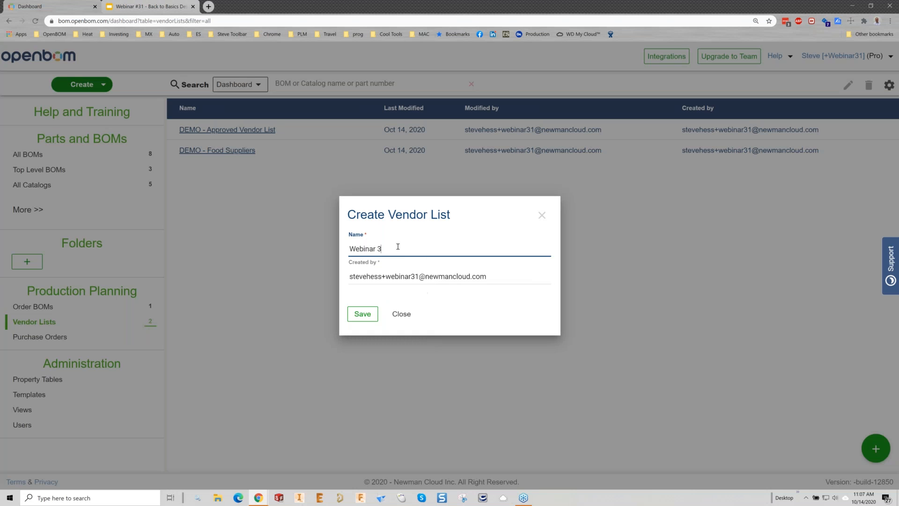
pyautogui.write('L')
pyautogui.press('Return')
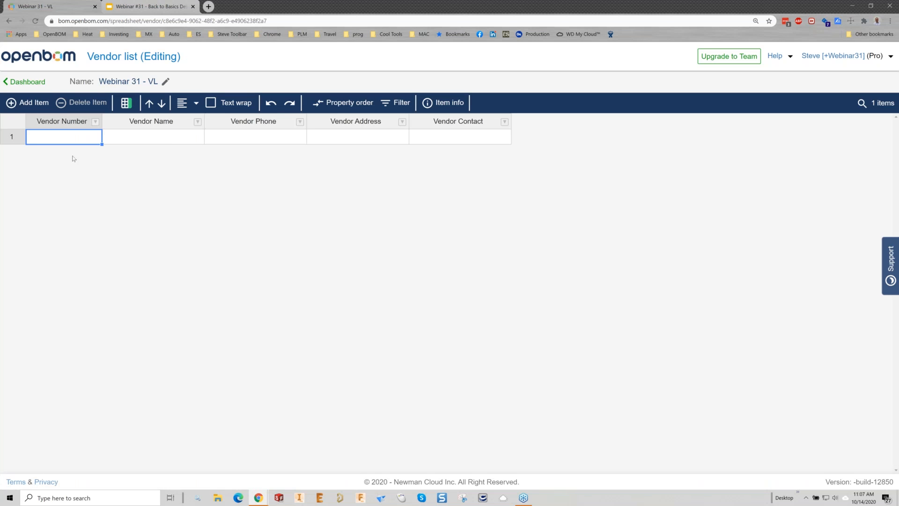
# Step: Fill in the first vendor row with number V700, name Mikes Machine and the vendor's phone number
pyautogui.write('V700')
pyautogui.press('Tab')
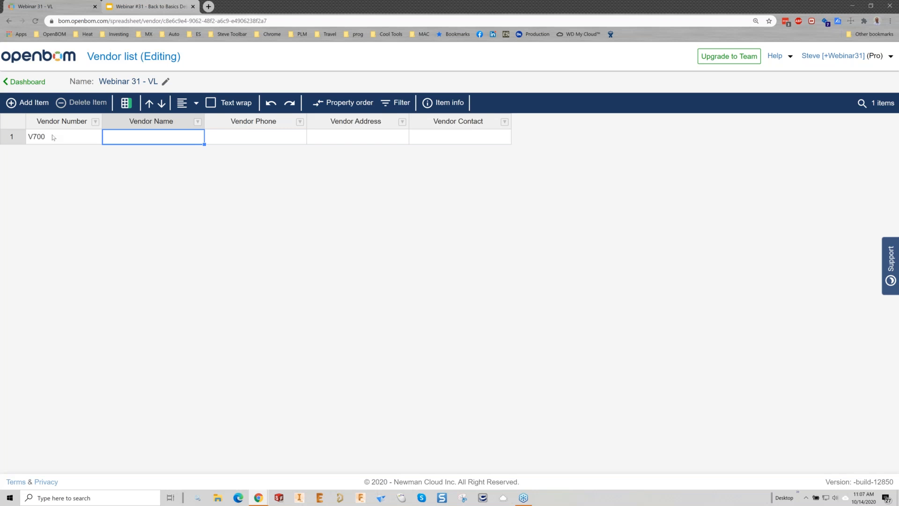
pyautogui.write('Mikes Machine')
pyautogui.press('Tab')
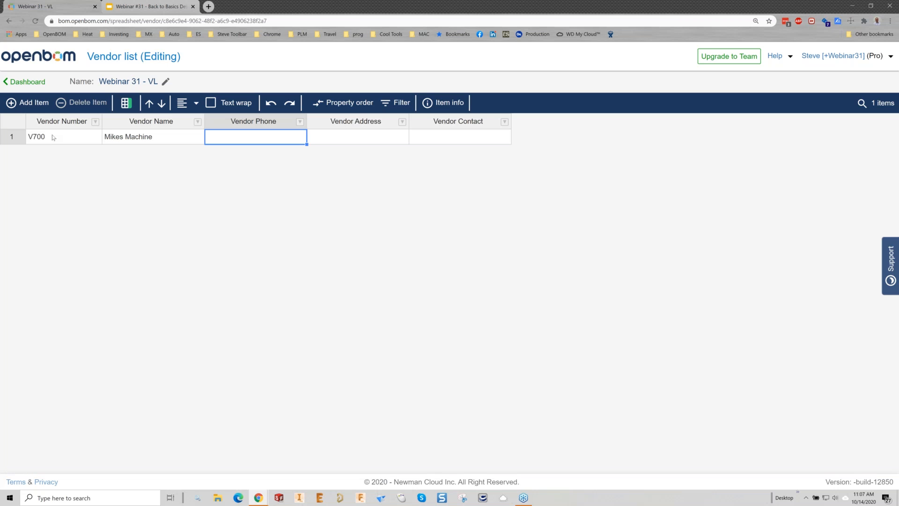
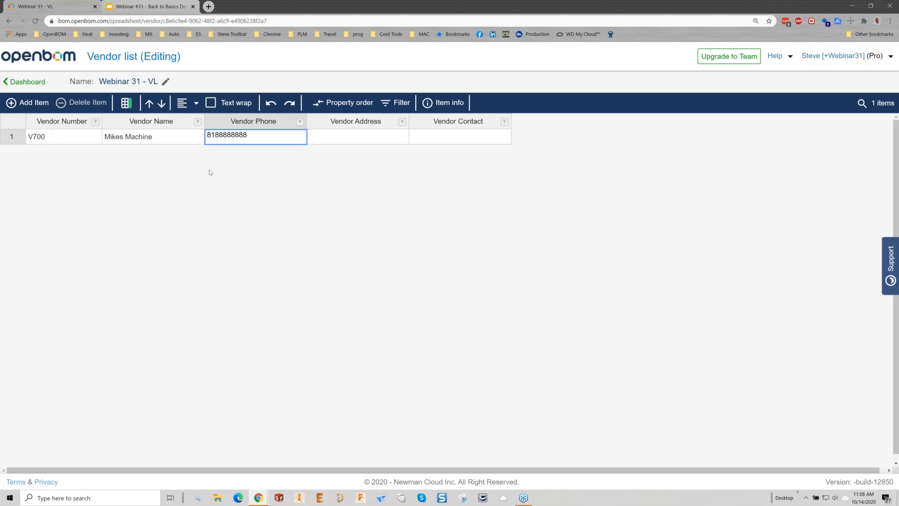
pyautogui.click(354, 141)
pyautogui.click(441, 139)
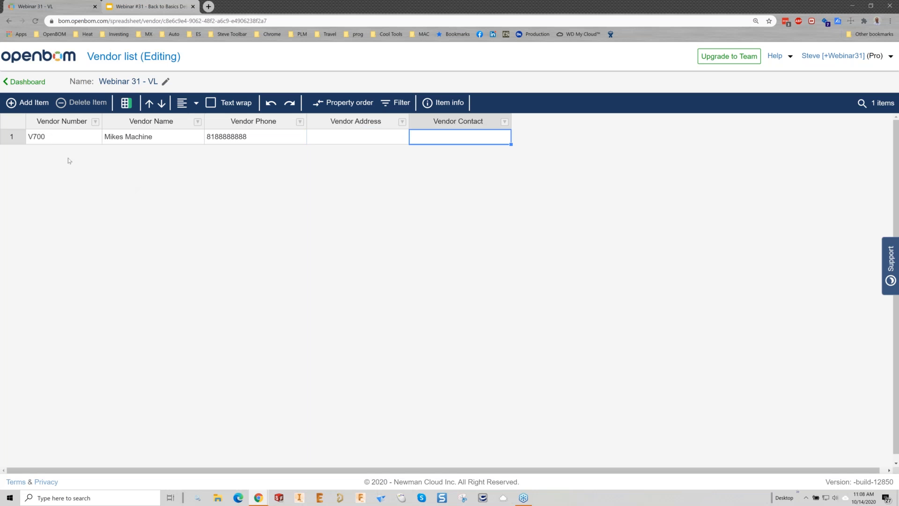
# Step: Add 12 blank rows to the vendor list above the Mikes Machine row
pyautogui.click(35, 103)
pyautogui.click(33, 103)
pyautogui.click(32, 103)
pyautogui.click(33, 103)
pyautogui.click(33, 103)
pyautogui.click(33, 103)
pyautogui.click(33, 103)
pyautogui.click(33, 103)
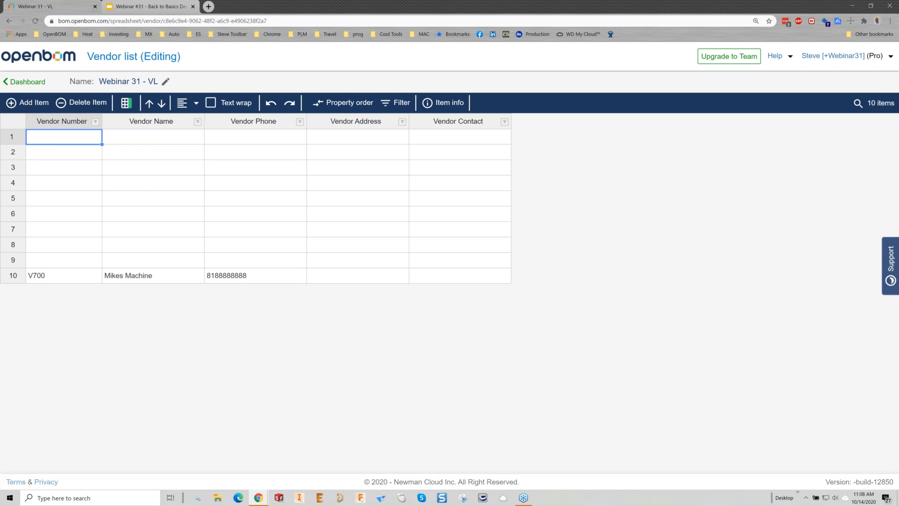
pyautogui.click(41, 105)
pyautogui.click(42, 107)
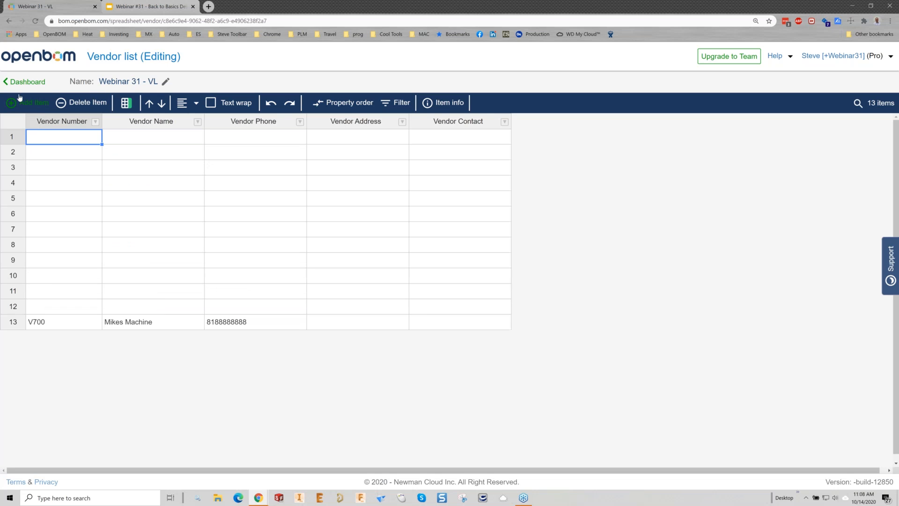
# Step: Open the dashboard in a separate browser tab and open DEMO - Approved Vendor List there
pyautogui.middleClick(28, 83)
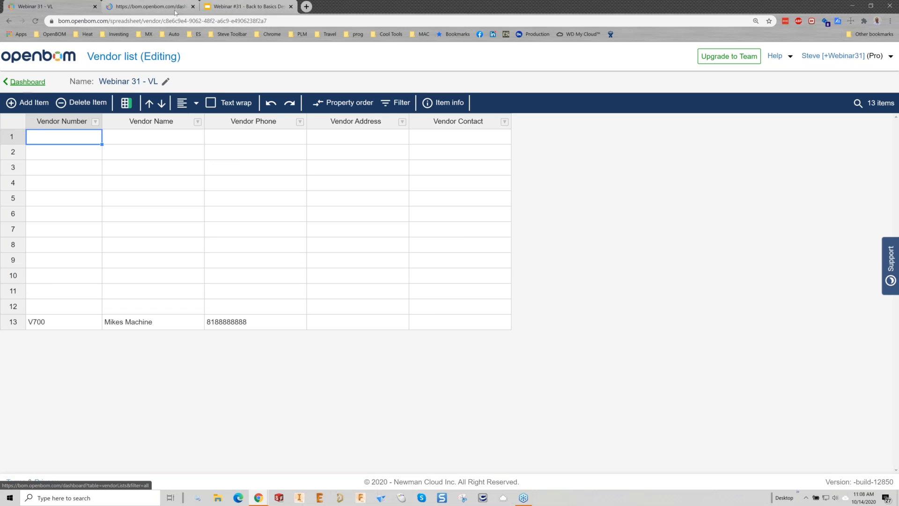
pyautogui.click(150, 6)
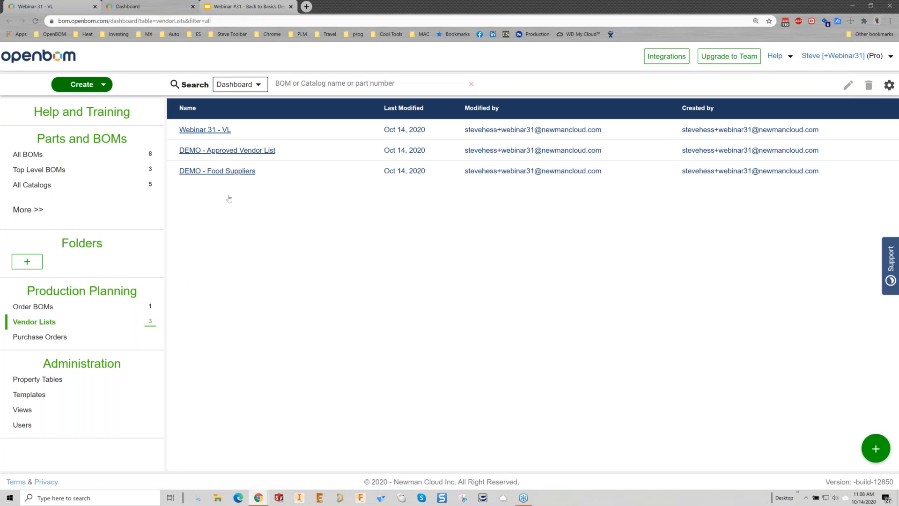
pyautogui.click(236, 150)
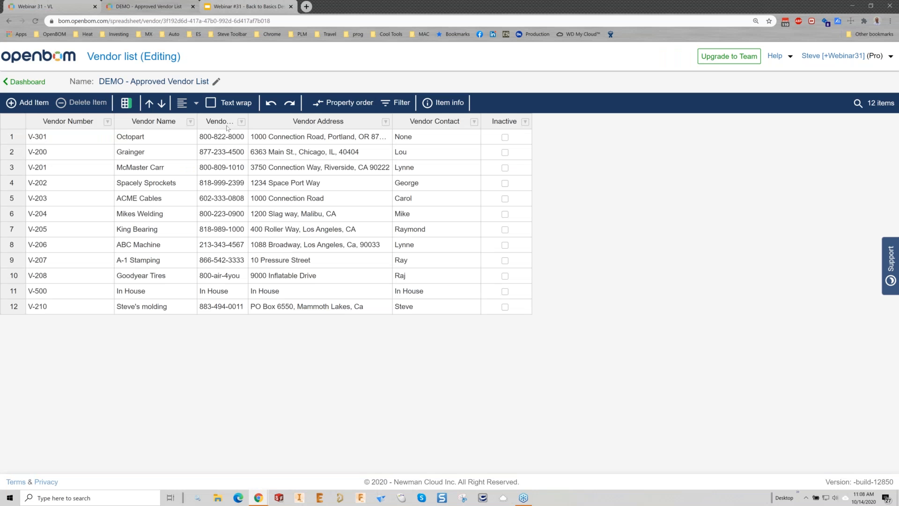
# Step: Copy all 12 vendor rows from Vendor Number through Vendor Contact and paste them into the blank rows of Webinar 31 - VL
pyautogui.click(64, 140)
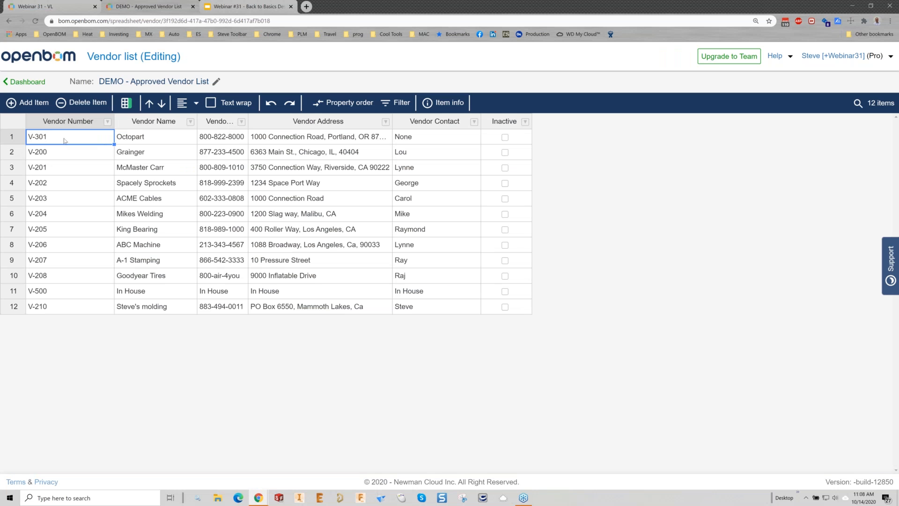
pyautogui.click(77, 186)
pyautogui.moveTo(69, 139); pyautogui.dragTo(80, 229)
pyautogui.moveTo(218, 274); pyautogui.dragTo(405, 309)
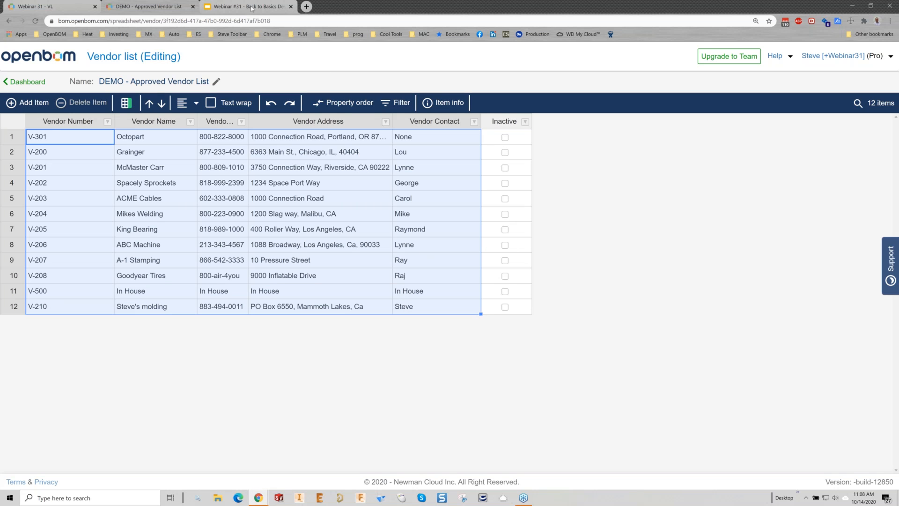
pyautogui.click(225, 8)
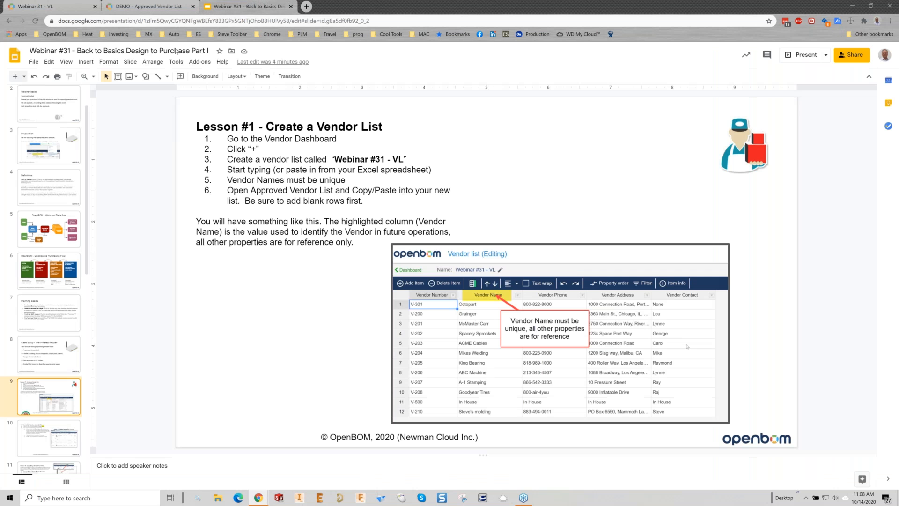
pyautogui.click(53, 8)
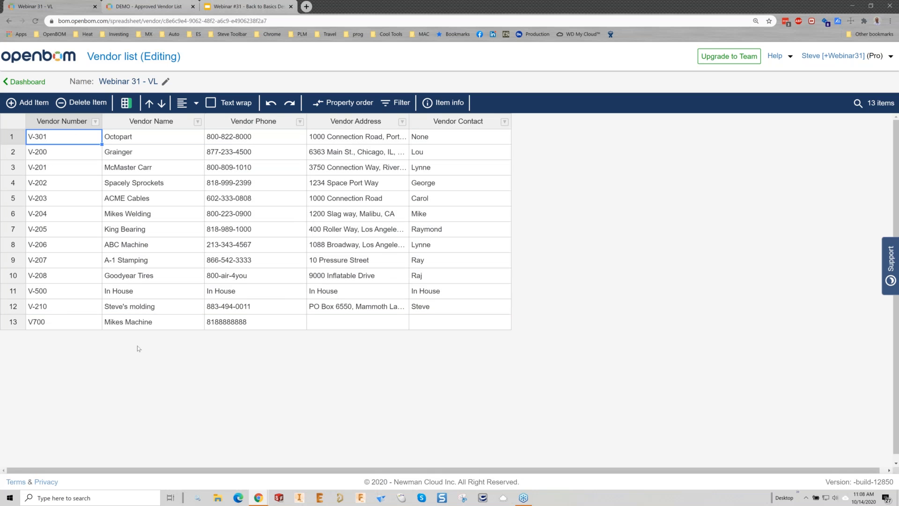
# Step: Enter the contact's first name in the Vendor Contact cell of the Mikes Machine row
pyautogui.click(435, 324)
pyautogui.write('Mike')
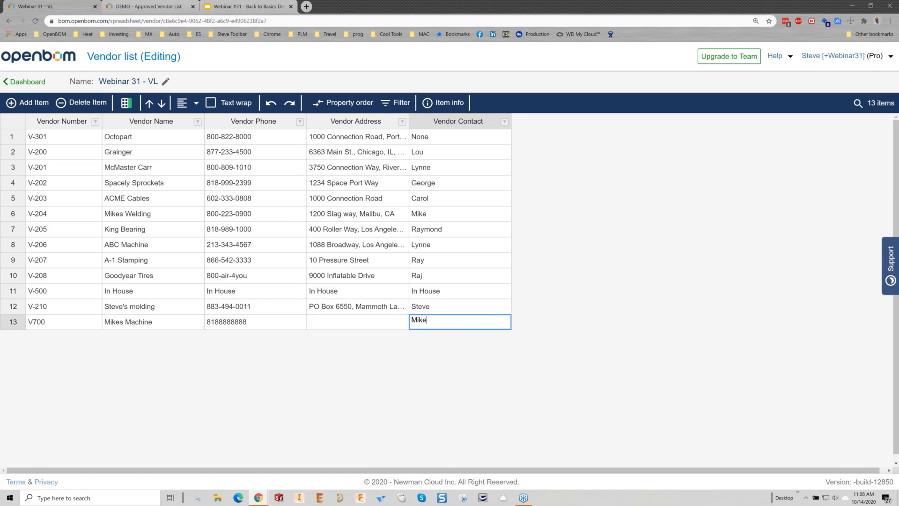
pyautogui.press('Return')
# Step: Bring up the Lesson #2 slide in Google Slides, and open the DEMO - Solidworks Items catalog in OpenBOM
pyautogui.click(248, 6)
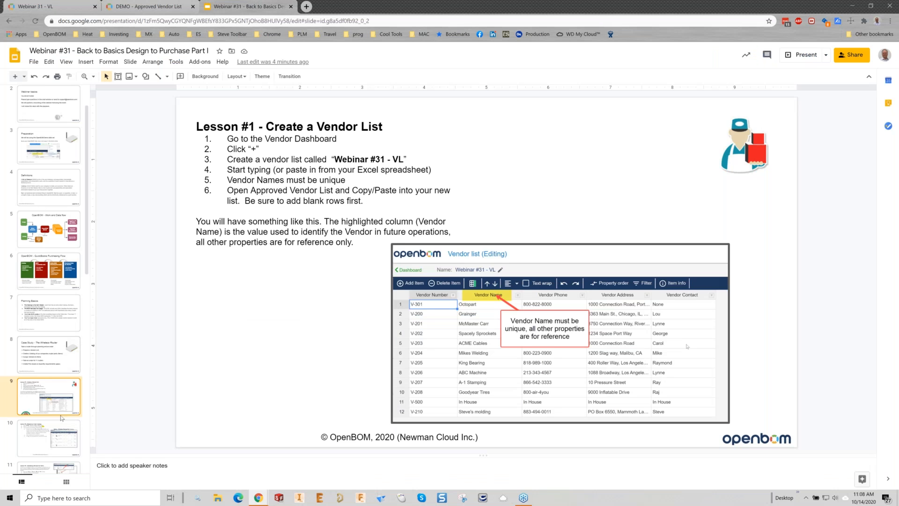
pyautogui.press('Down')
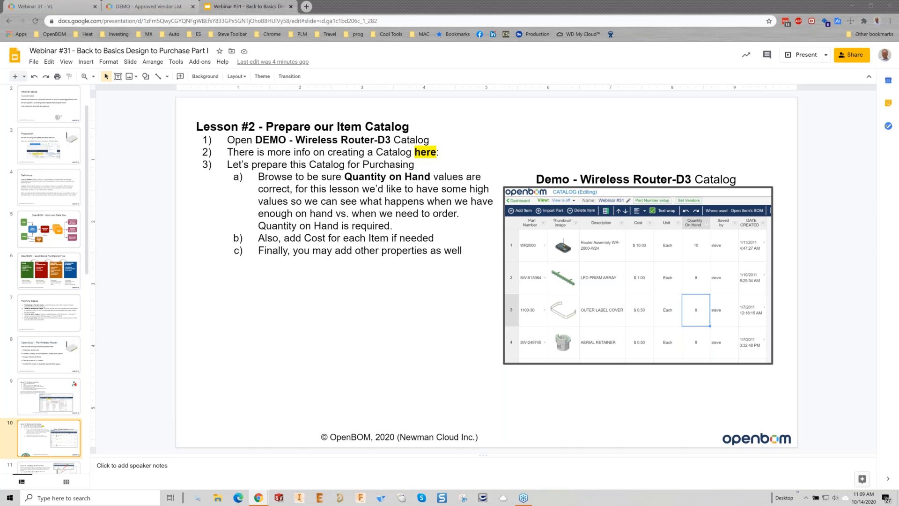
pyautogui.click(69, 7)
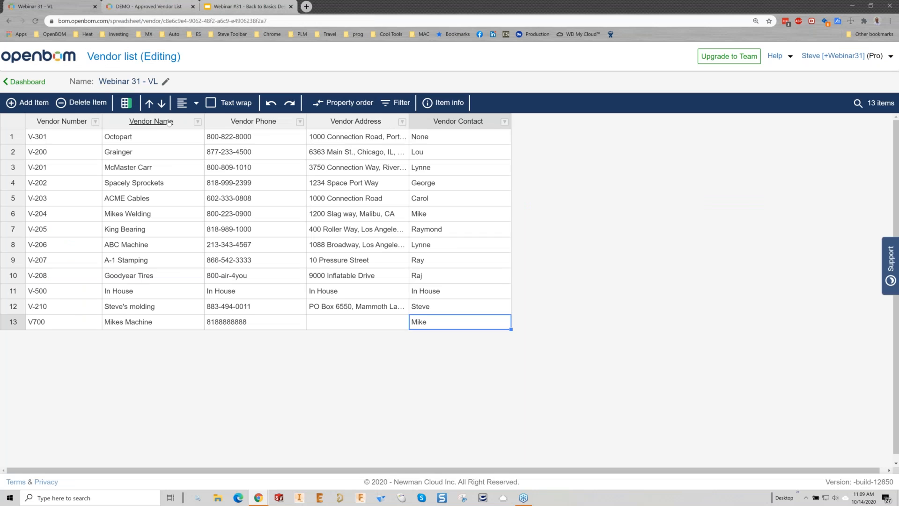
pyautogui.click(32, 83)
pyautogui.click(32, 186)
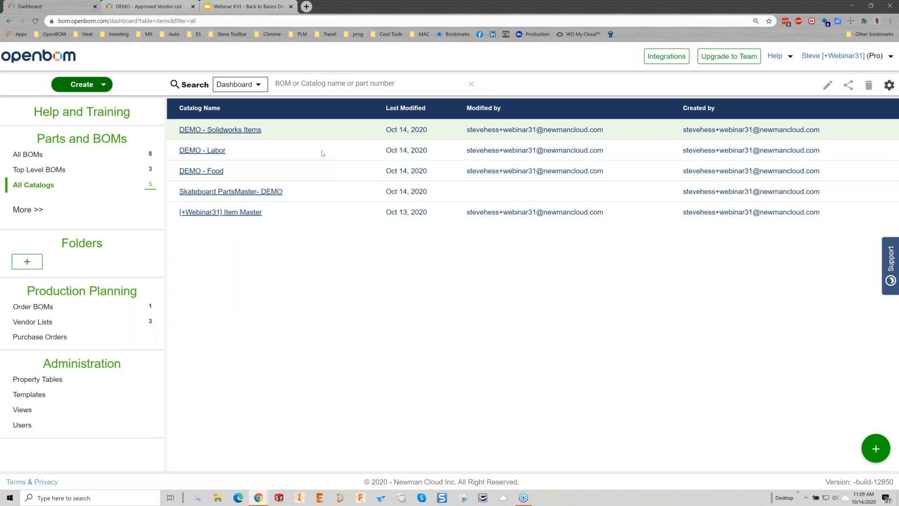
pyautogui.click(224, 130)
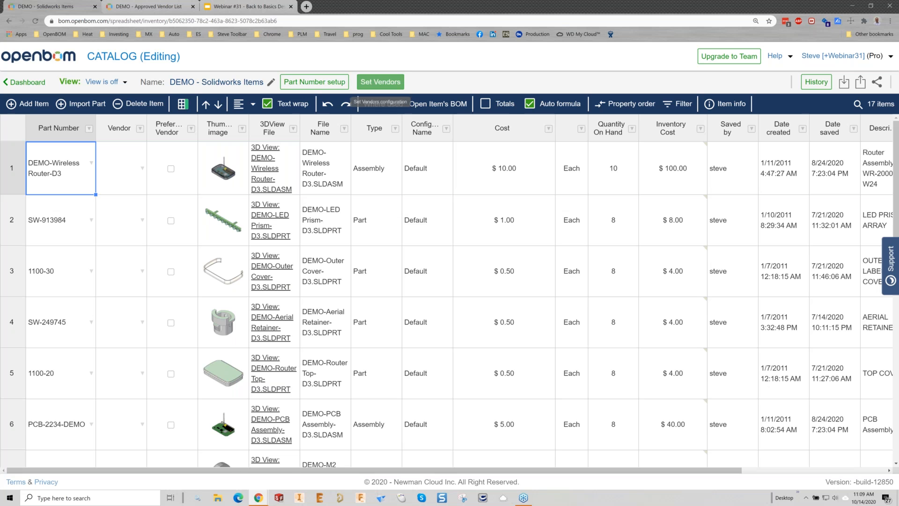
# Step: Assign the Webinar 31 - VL vendor list to the DEMO - Solidworks Items catalog
pyautogui.click(381, 82)
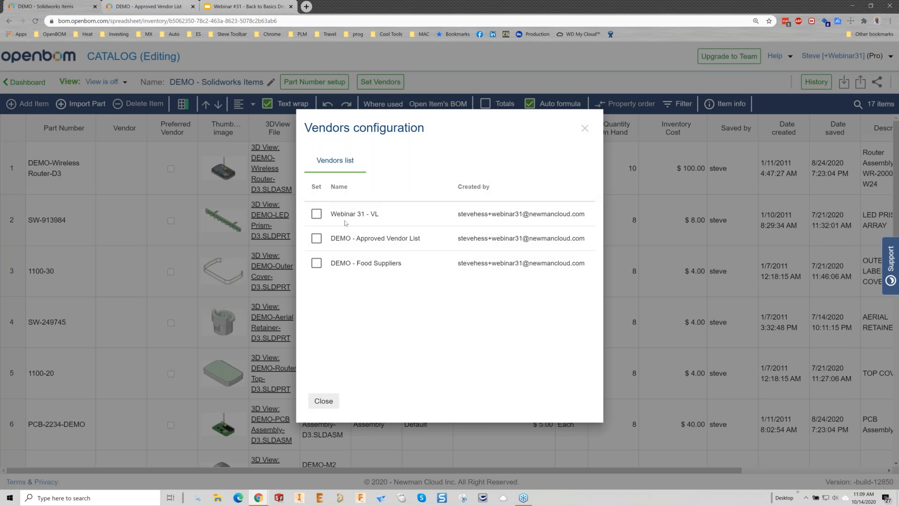
pyautogui.click(316, 213)
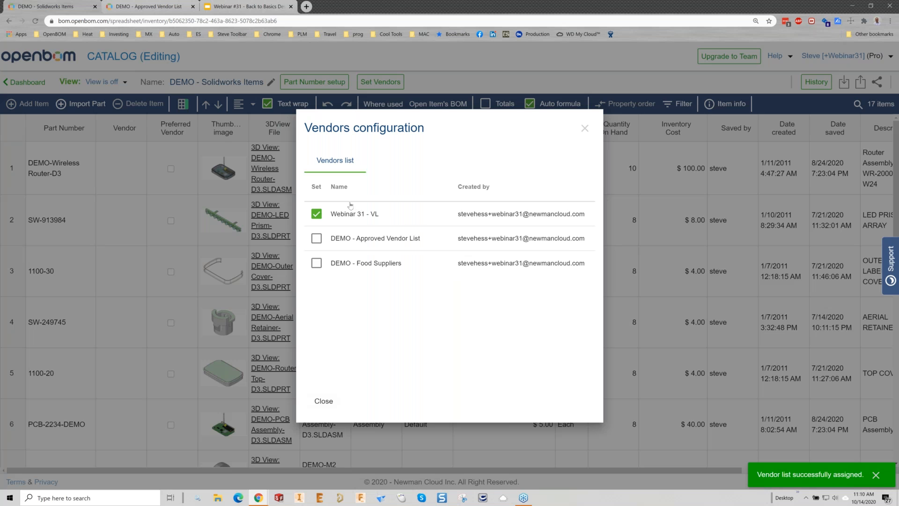
pyautogui.click(335, 401)
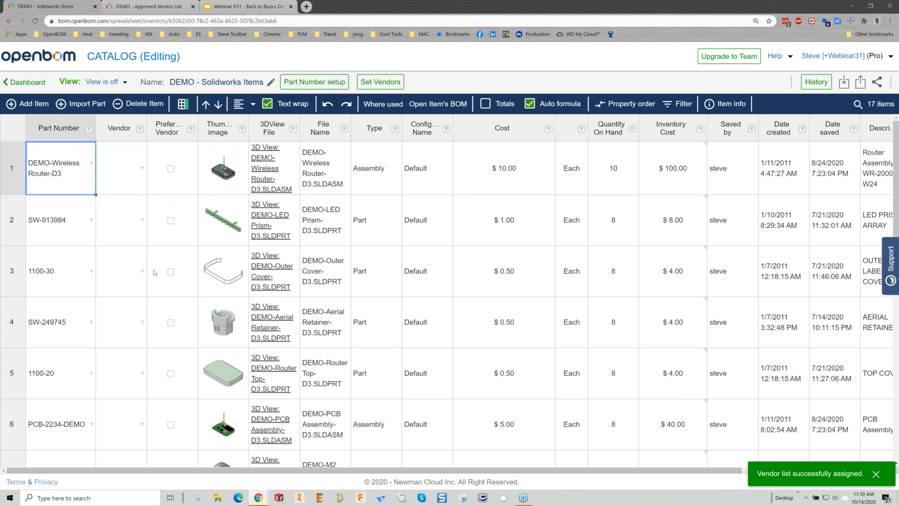
# Step: Set ABC Machine as the vendor of the DEMO-Wireless Router-D3 item
pyautogui.click(121, 186)
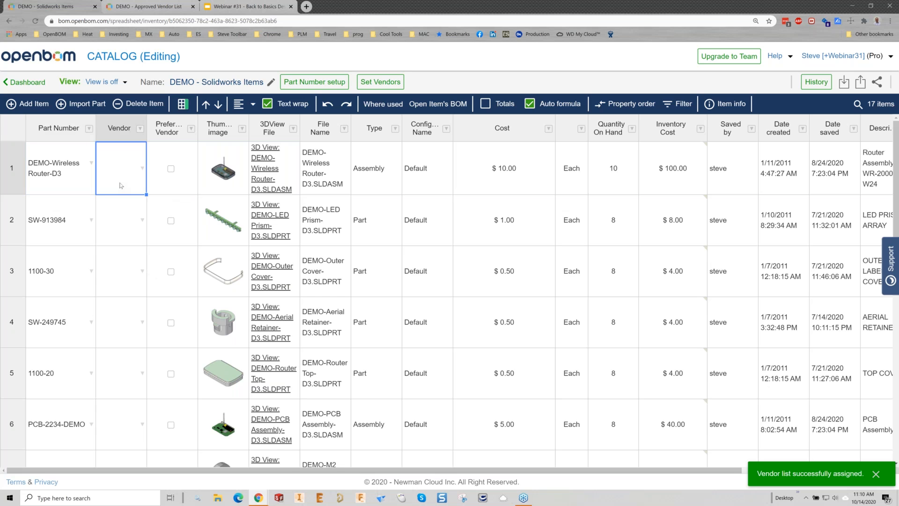
pyautogui.write('ABC')
pyautogui.press('Return')
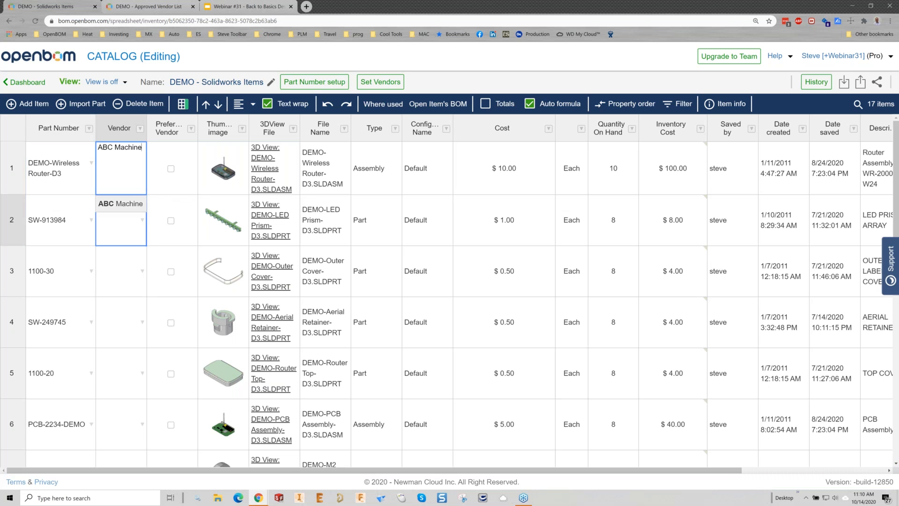
# Step: Set McMaster Carr as the vendor of SW-913984 and fill it down to 1100-30 and SW-249745
pyautogui.click(141, 220)
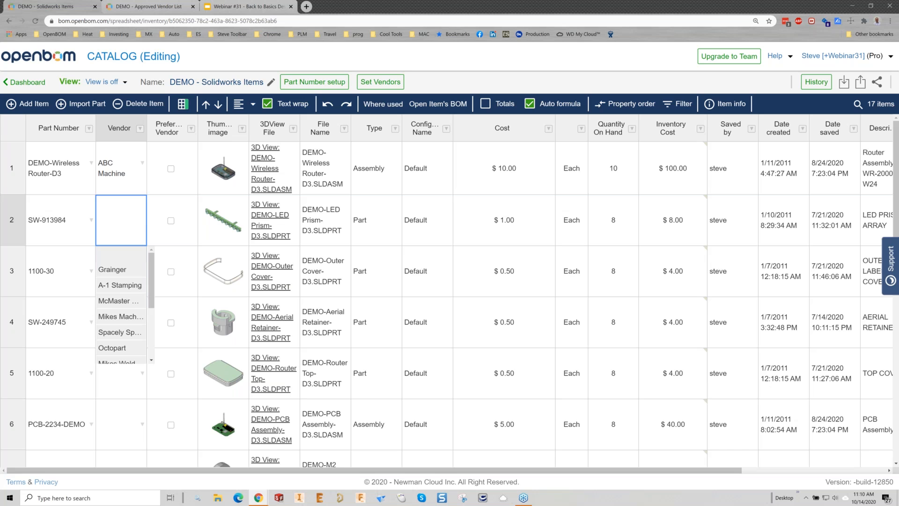
pyautogui.click(113, 302)
pyautogui.moveTo(146, 246); pyautogui.dragTo(136, 303)
# Step: Set Steve's molding as the vendor of 1100-20 and fill it down to PCB-2234-DEMO
pyautogui.click(121, 375)
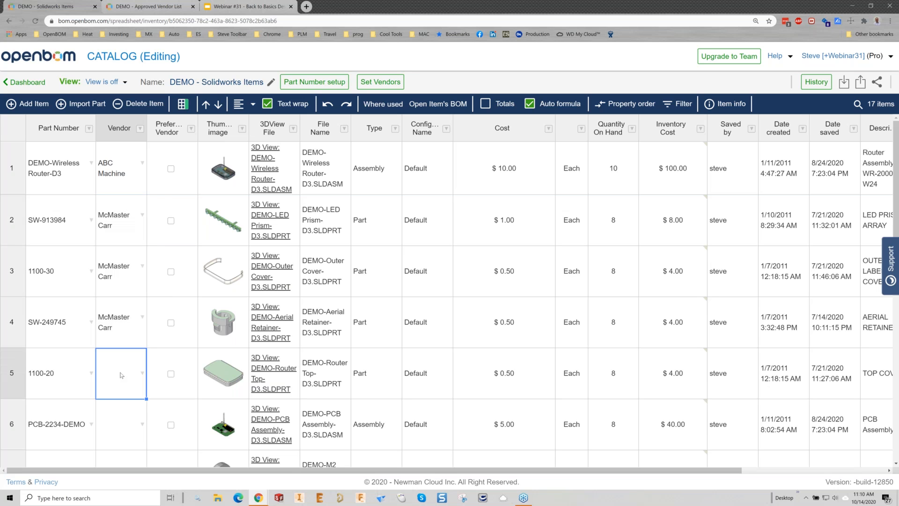
pyautogui.write('Ste')
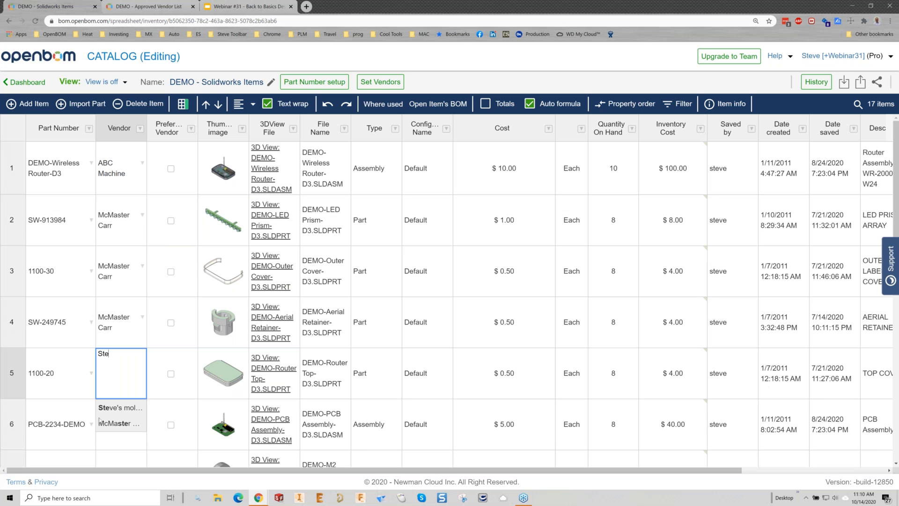
pyautogui.click(104, 409)
pyautogui.scroll(-4, 153, 247)
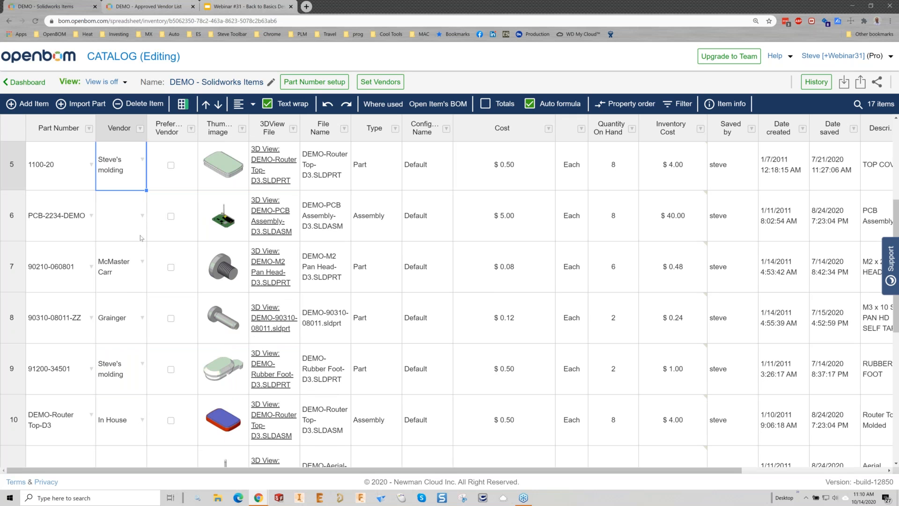
pyautogui.moveTo(147, 190); pyautogui.dragTo(144, 228)
pyautogui.scroll(-5, 117, 418)
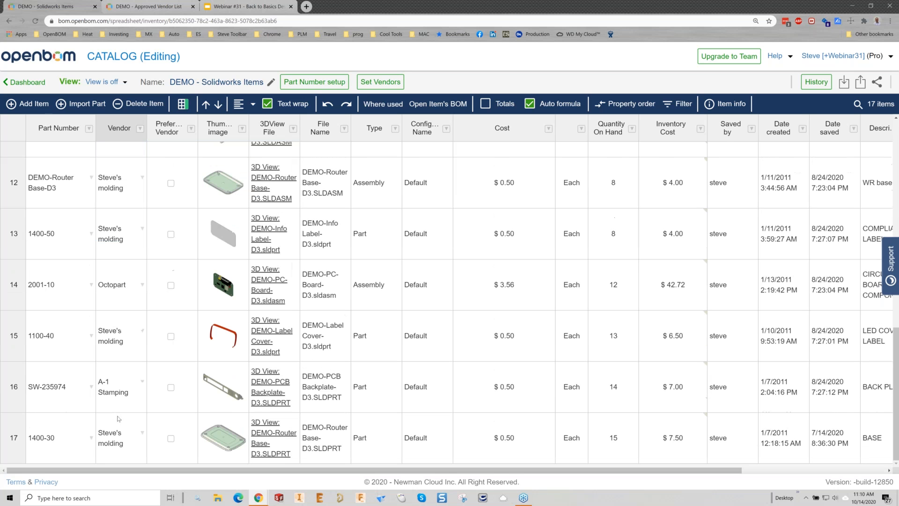
pyautogui.scroll(10, 126, 402)
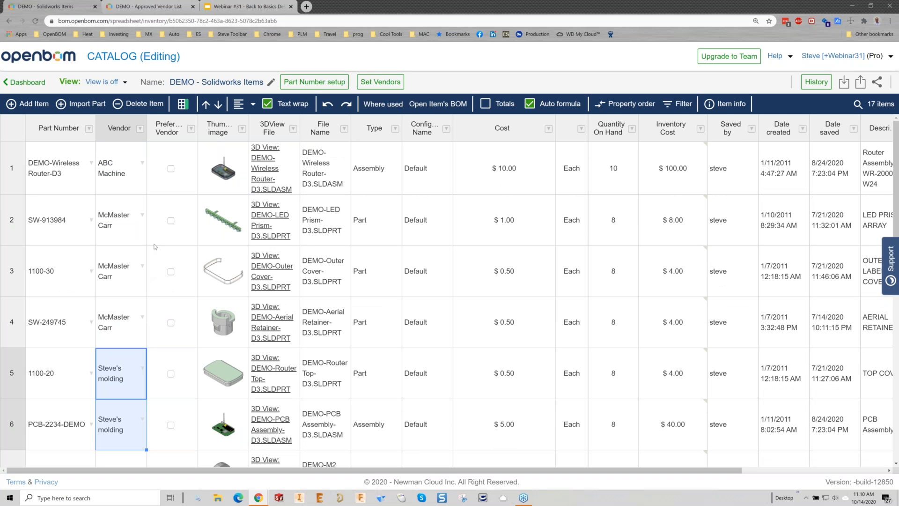
# Step: Review the Vendor and Quantity On Hand values of the items in the DEMO - Solidworks Items catalog
pyautogui.click(124, 166)
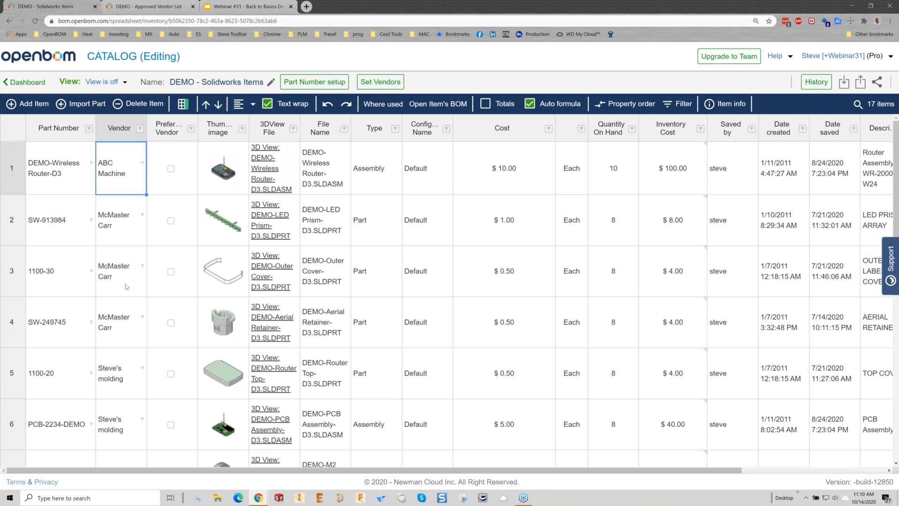
pyautogui.click(619, 176)
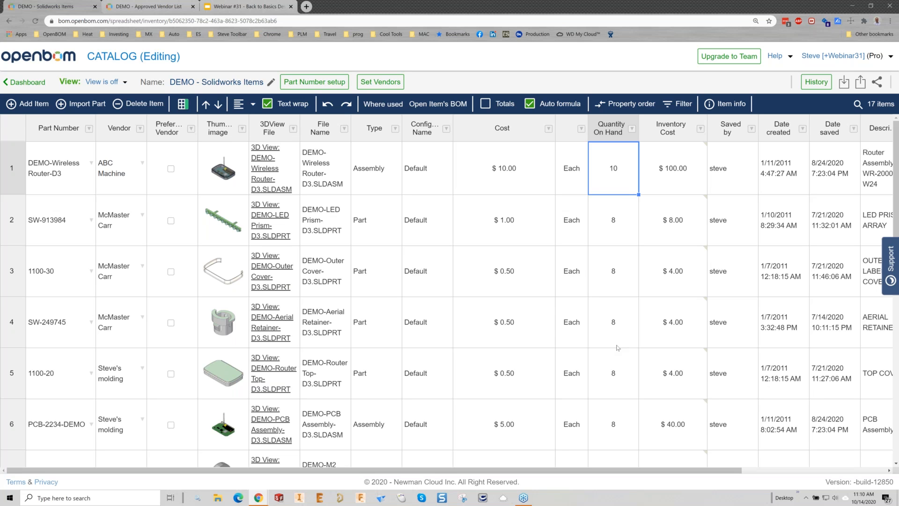
pyautogui.click(615, 344)
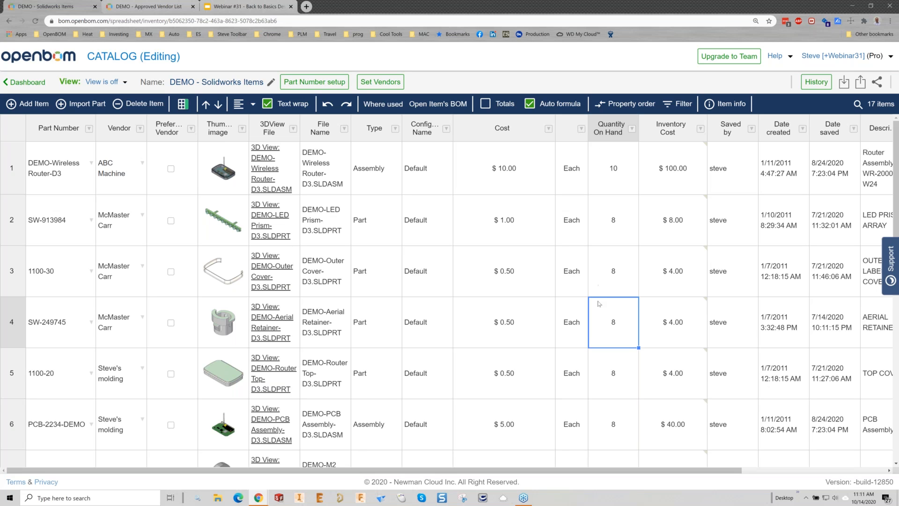
pyautogui.scroll(-10, 600, 303)
pyautogui.scroll(10, 604, 314)
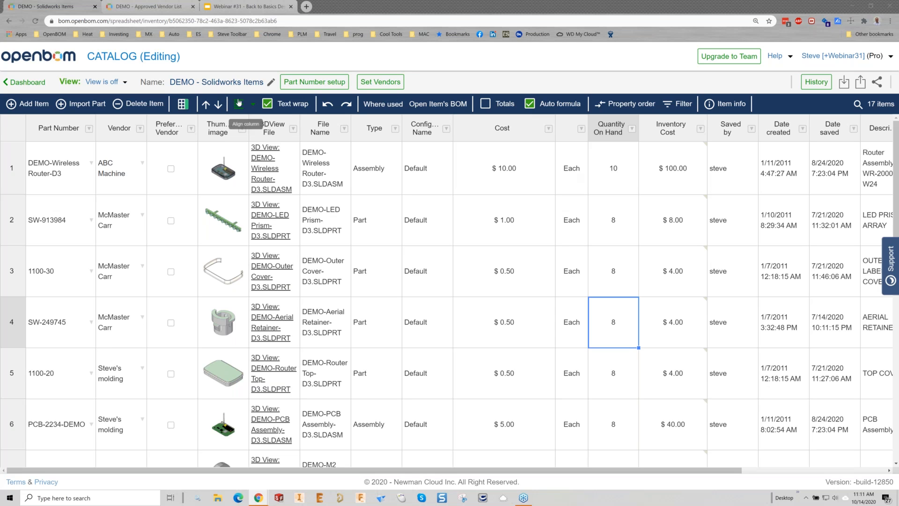
pyautogui.click(39, 84)
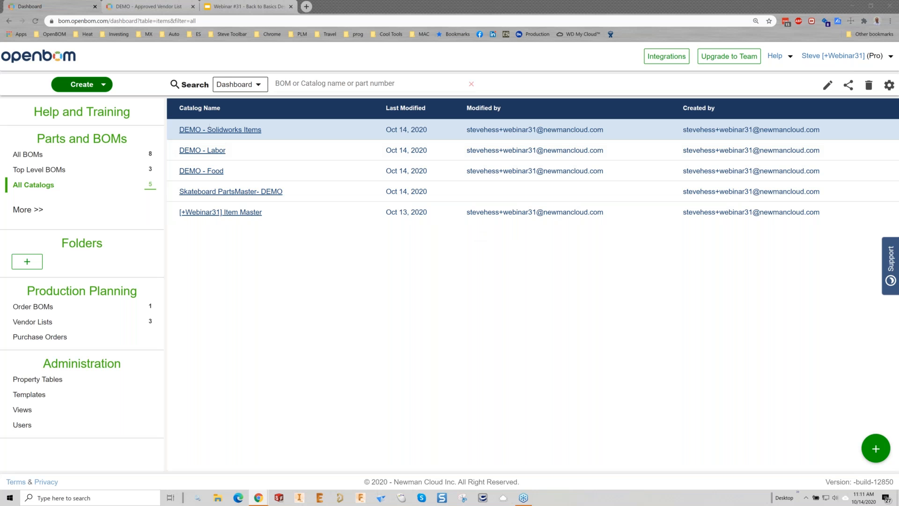
pyautogui.click(198, 130)
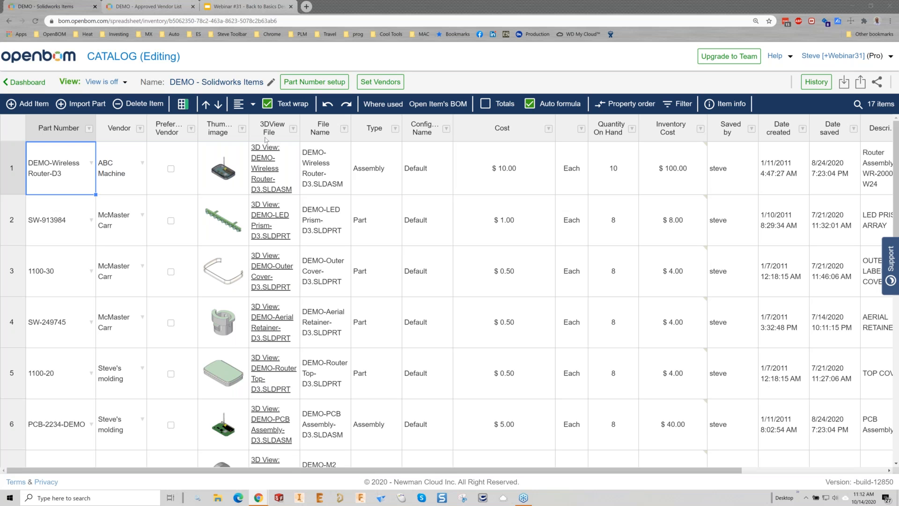
# Step: Copy the top-level BOM DEMO-Wireless Router-D3 from the dashboard, and reload the copy to show its catalog properties
pyautogui.click(27, 82)
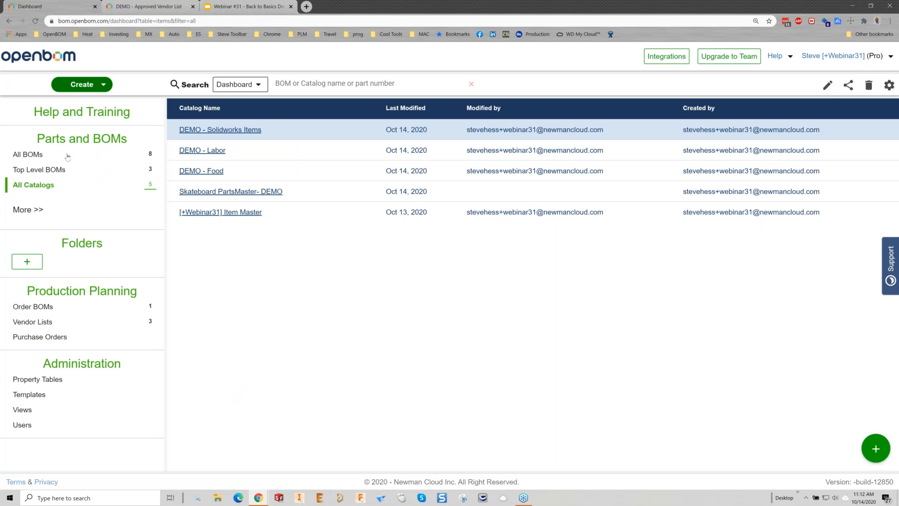
pyautogui.click(67, 156)
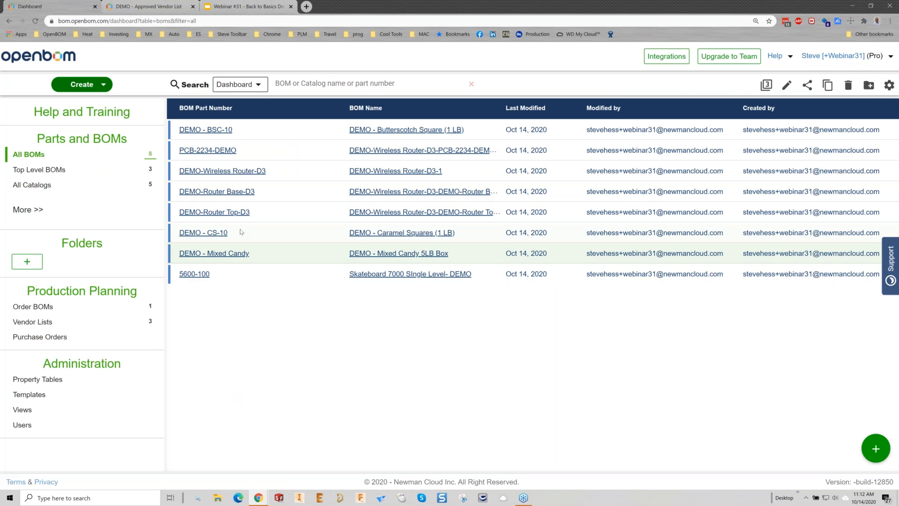
pyautogui.click(64, 172)
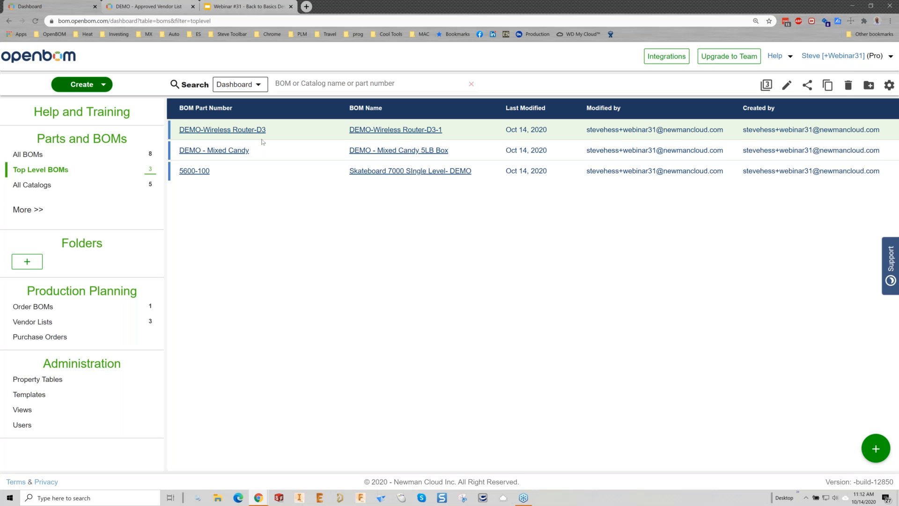
pyautogui.click(321, 127)
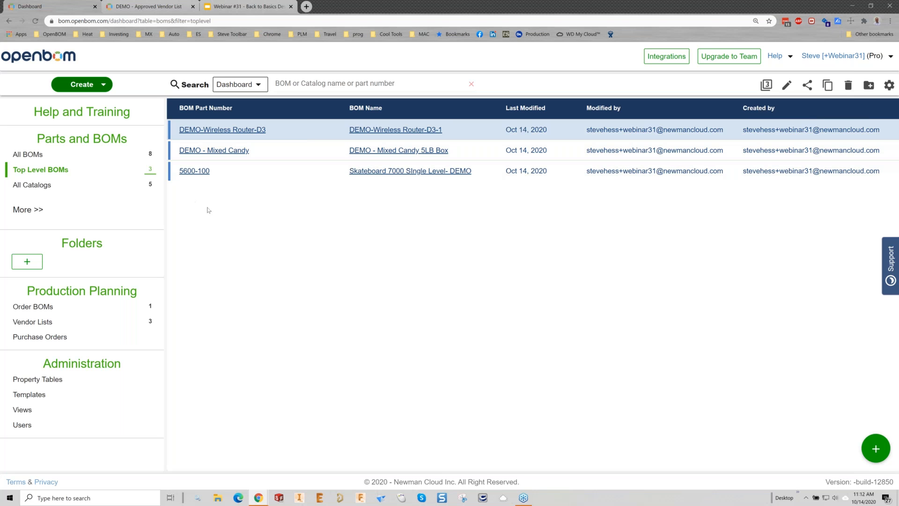
pyautogui.click(67, 157)
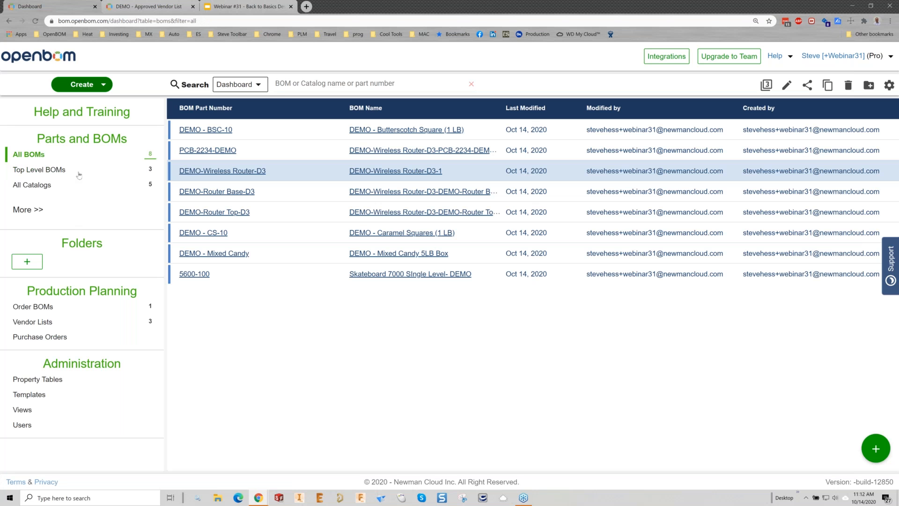
pyautogui.click(79, 172)
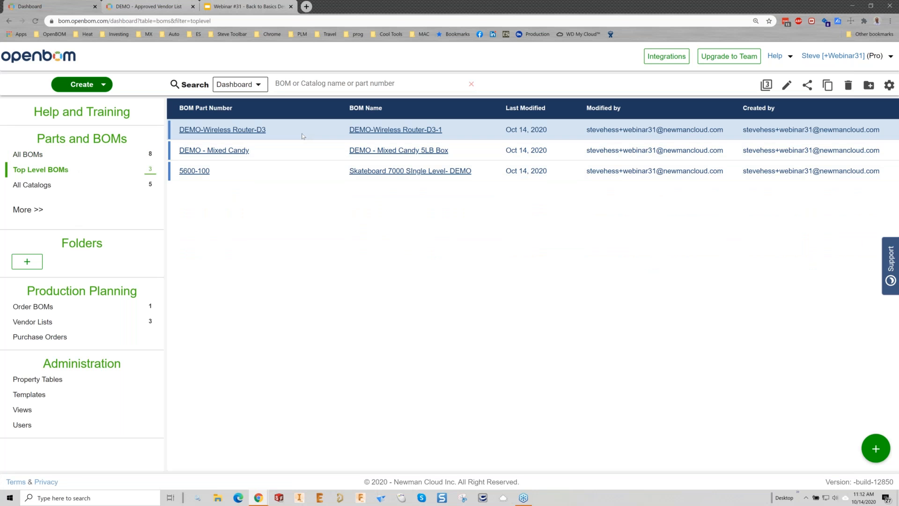
pyautogui.click(828, 86)
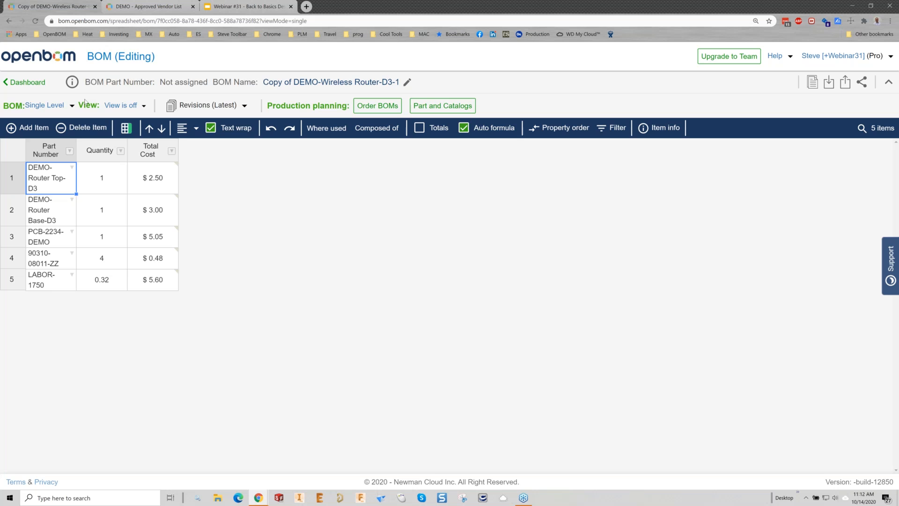
pyautogui.press('F5')
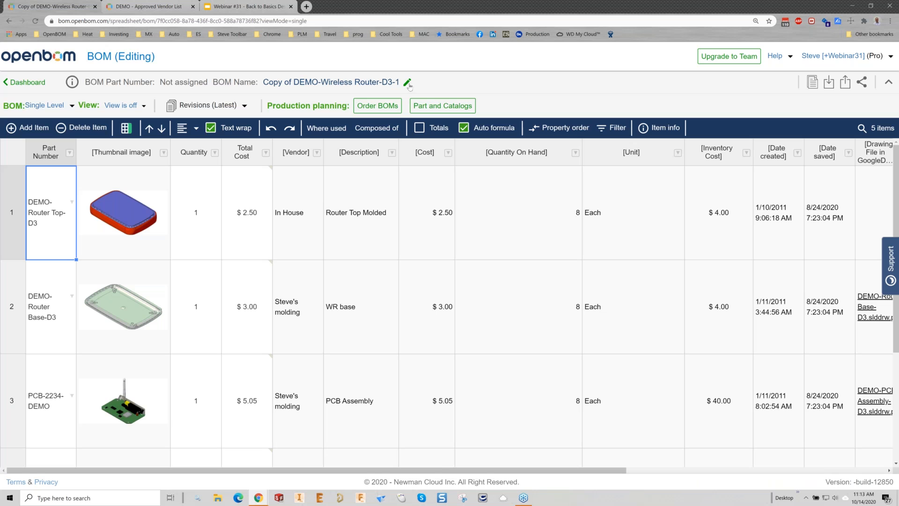
# Step: Try to update the copied BOM with part number WR31 and name WR31 DEMO-Wireless Router-D3-1
pyautogui.click(407, 83)
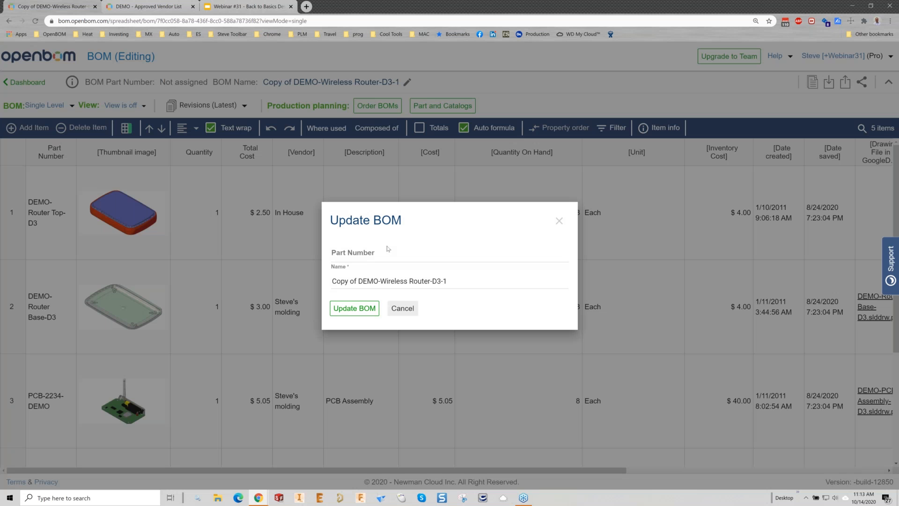
pyautogui.click(388, 249)
pyautogui.write('WR1')
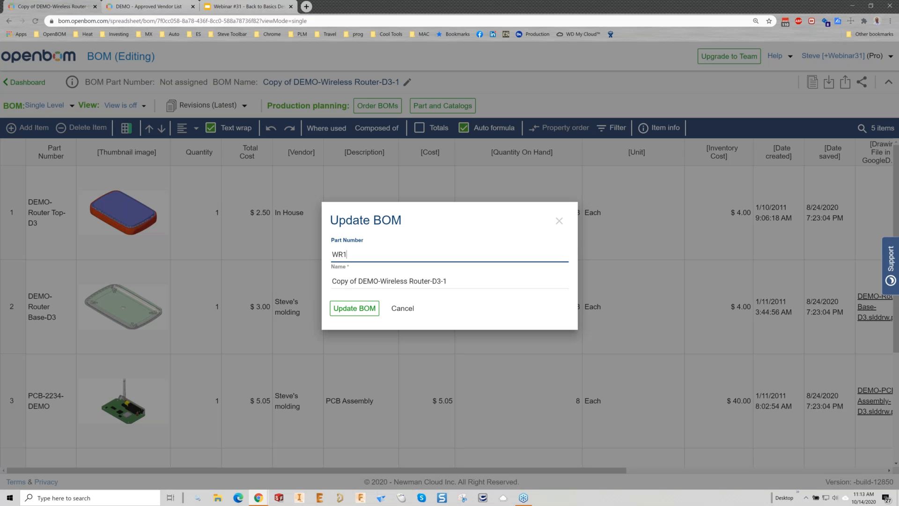
pyautogui.press('BackSpace')
pyautogui.write('31')
pyautogui.click(339, 282)
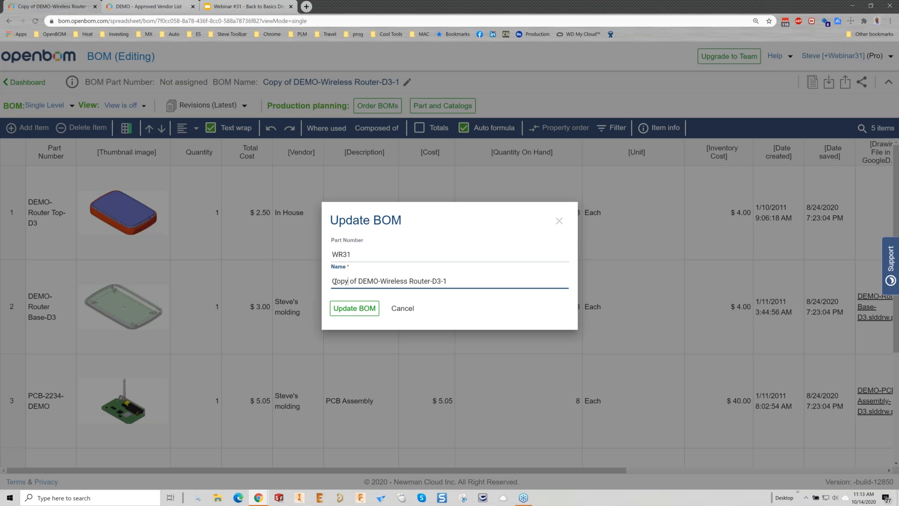
pyautogui.doubleClick(339, 281)
pyautogui.press('Delete')
pyautogui.press('Delete')
pyautogui.press('Delete')
pyautogui.press('Delete')
pyautogui.press('Delete')
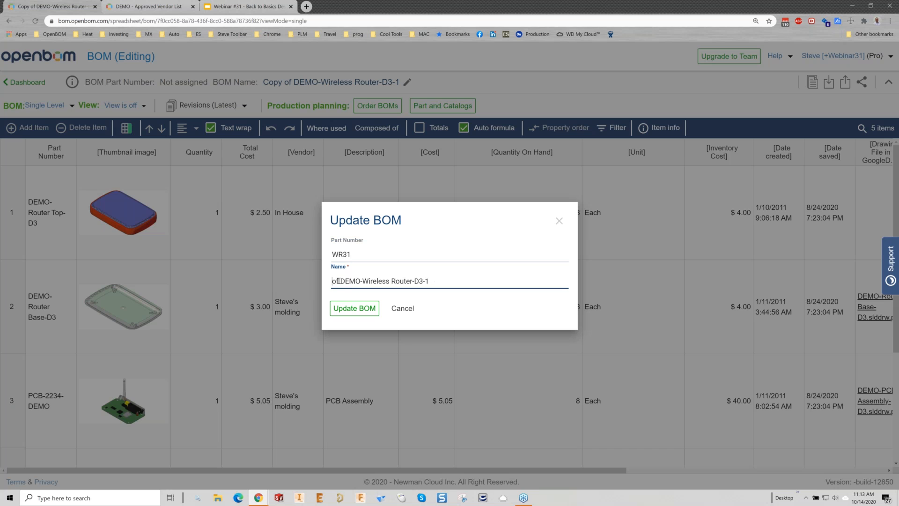
pyautogui.write('WR31')
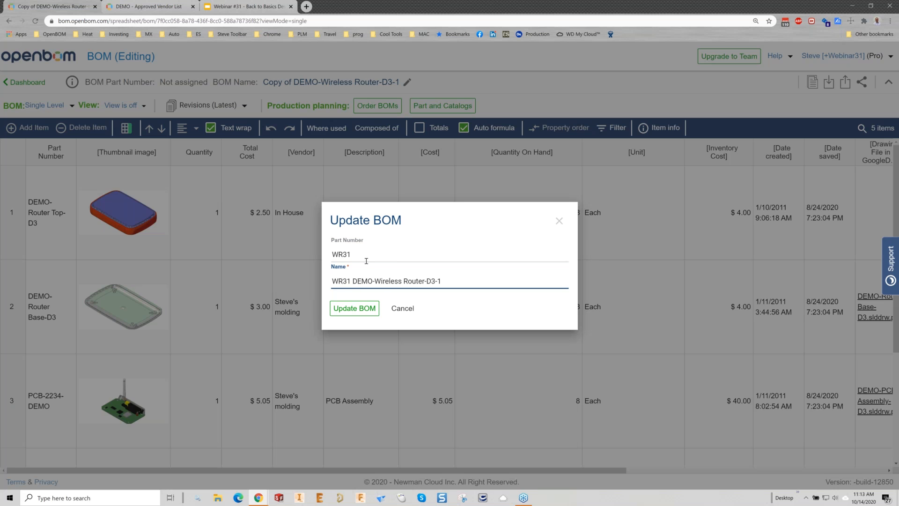
pyautogui.click(354, 308)
# Step: Update the copied BOM with part number WR31-A and name WR31-A DEMO-Wireless Router-D3-1
pyautogui.click(360, 239)
pyautogui.write('-A')
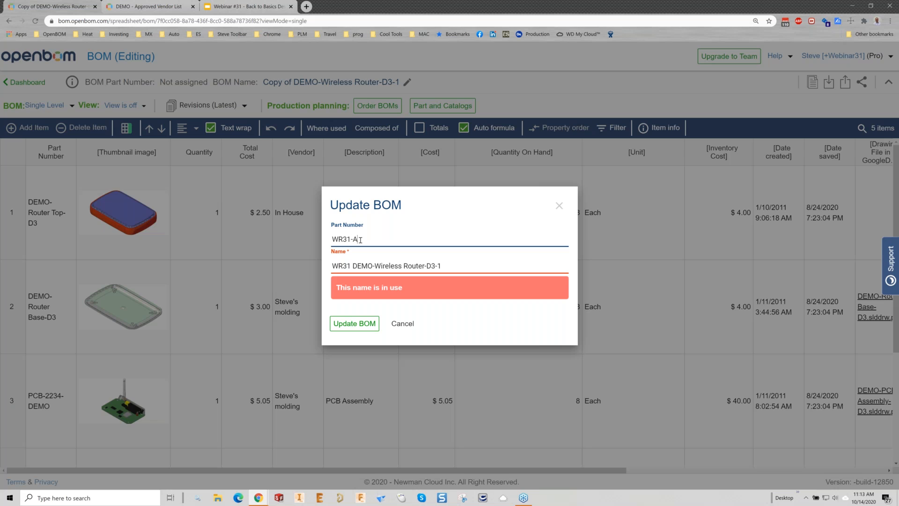
pyautogui.click(361, 325)
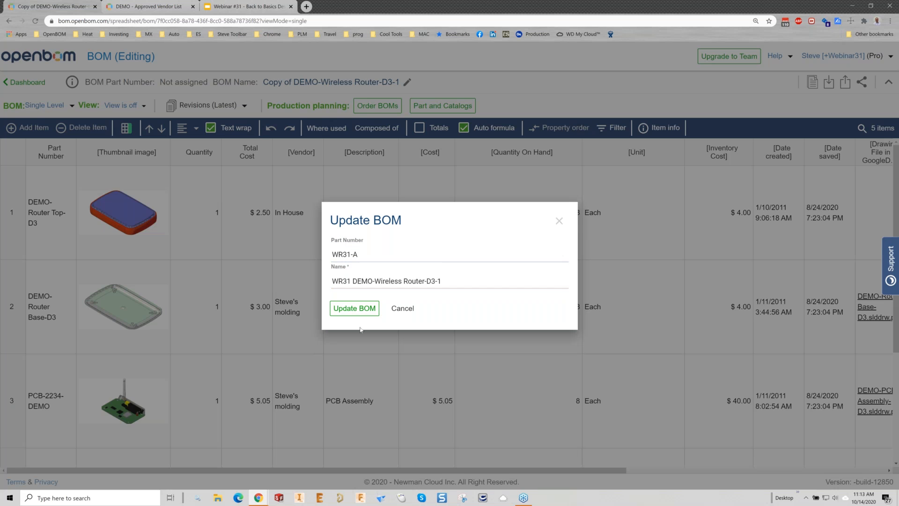
pyautogui.click(358, 311)
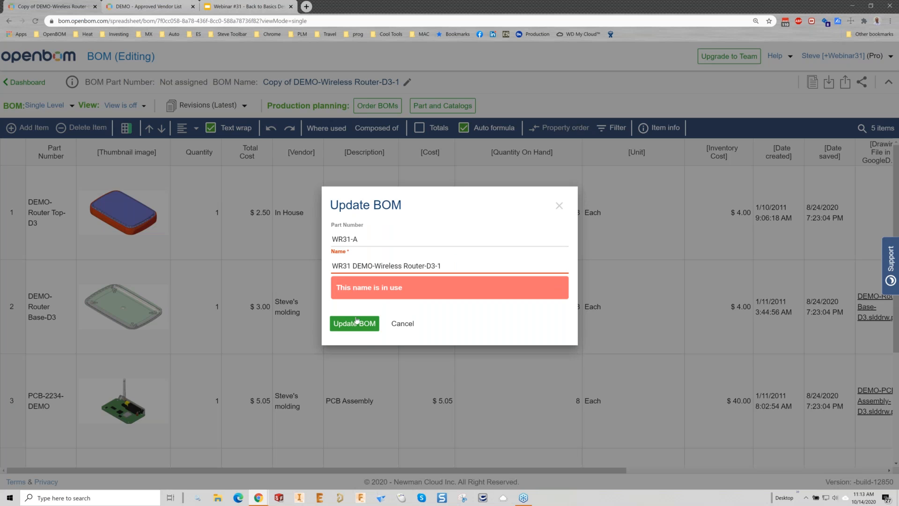
pyautogui.click(351, 267)
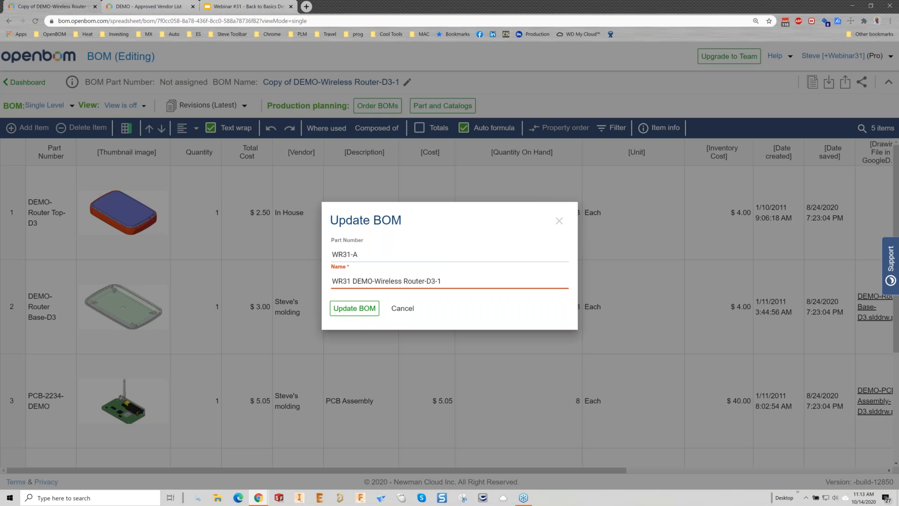
pyautogui.write('-A')
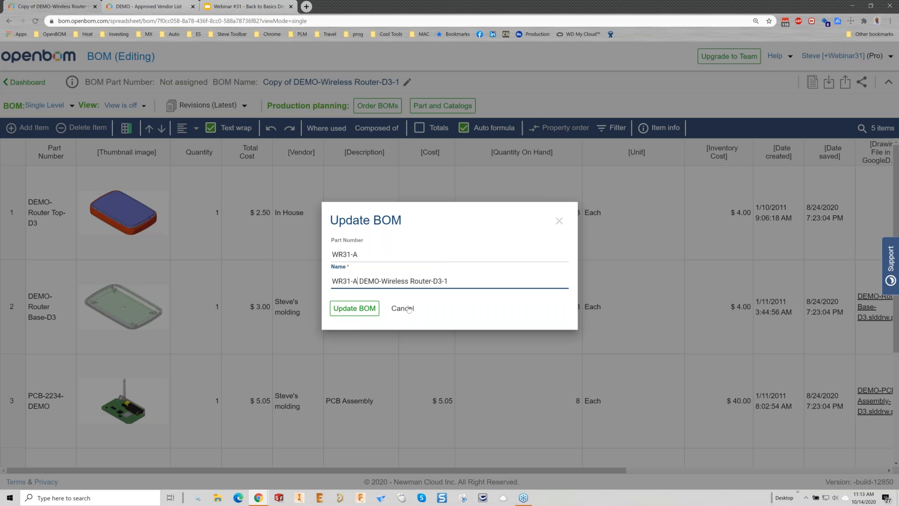
pyautogui.click(365, 310)
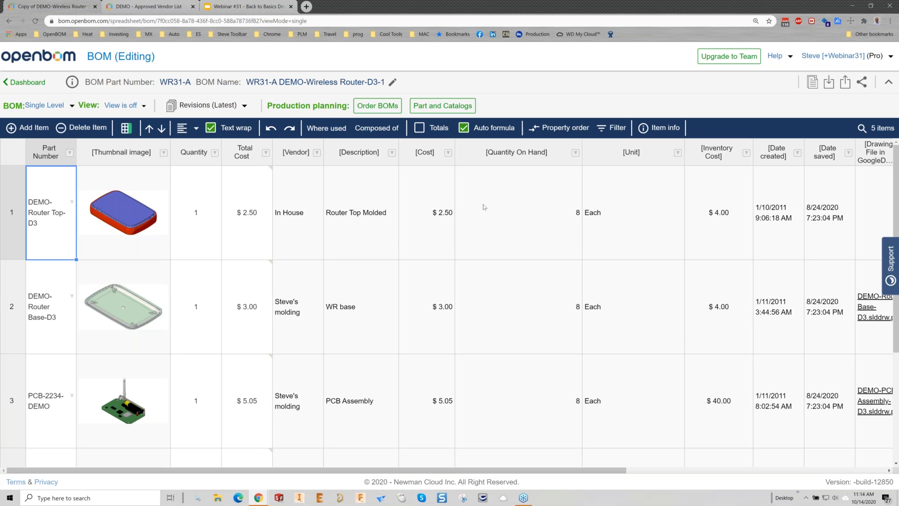
# Step: Narrow the BOM's Thumbnail image column, and return to the dashboard's top-level BOMs with WR31-A selected
pyautogui.click(523, 204)
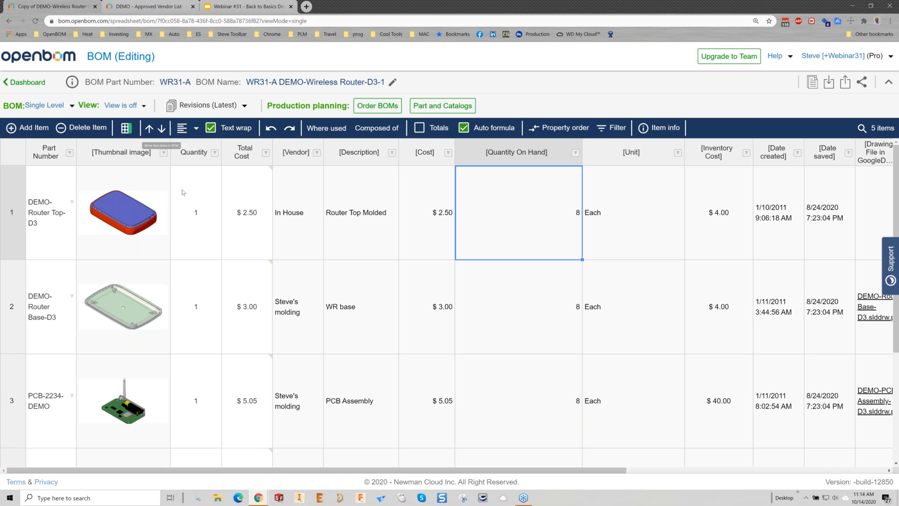
pyautogui.moveTo(169, 144); pyautogui.dragTo(153, 145)
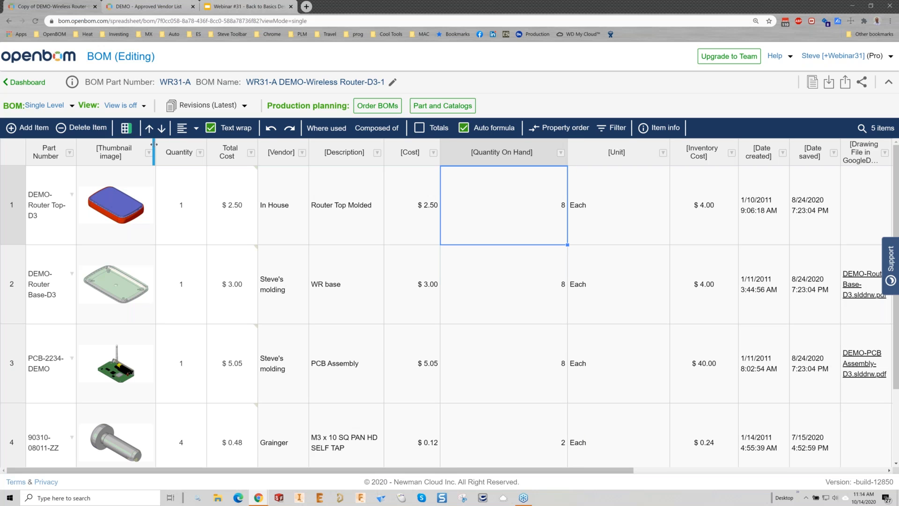
pyautogui.click(26, 83)
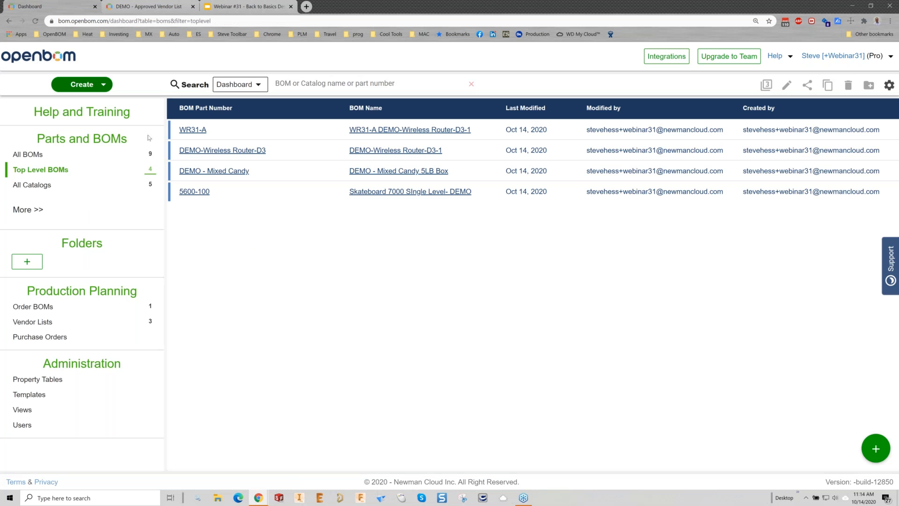
pyautogui.click(267, 135)
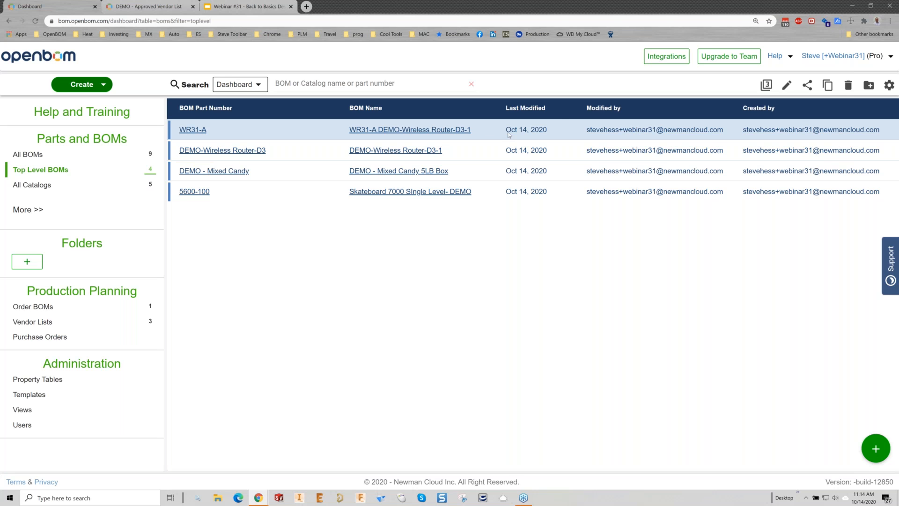
pyautogui.moveTo(510, 135)
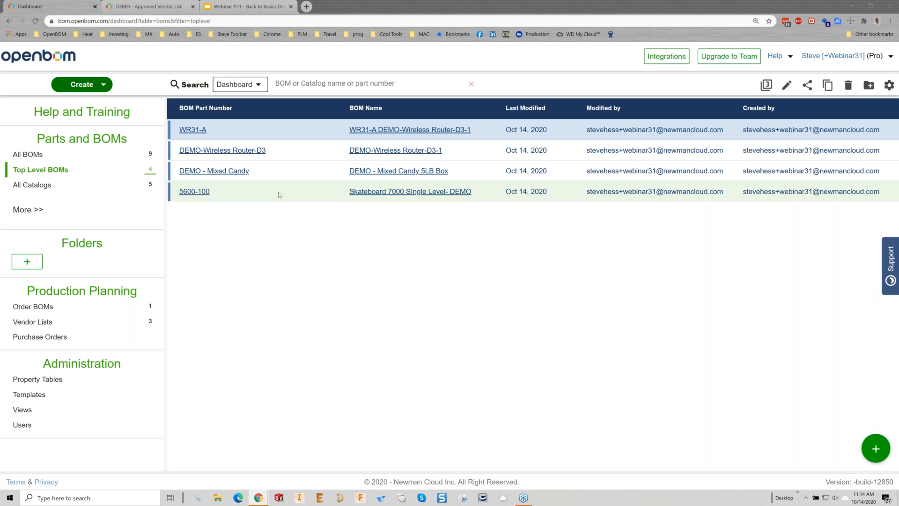
# Step: Open the WR31-A BOM and add a production order batch of 11 units described as Mindful Electronics
pyautogui.click(198, 130)
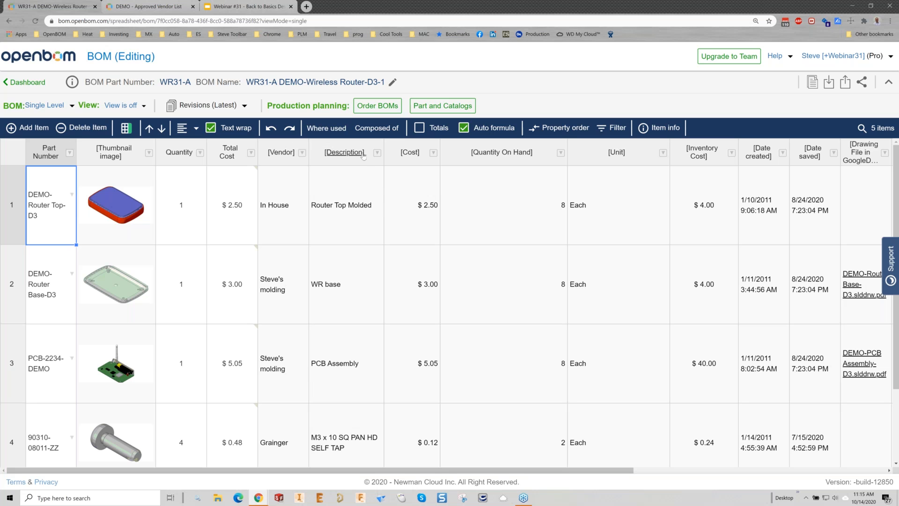
pyautogui.click(368, 110)
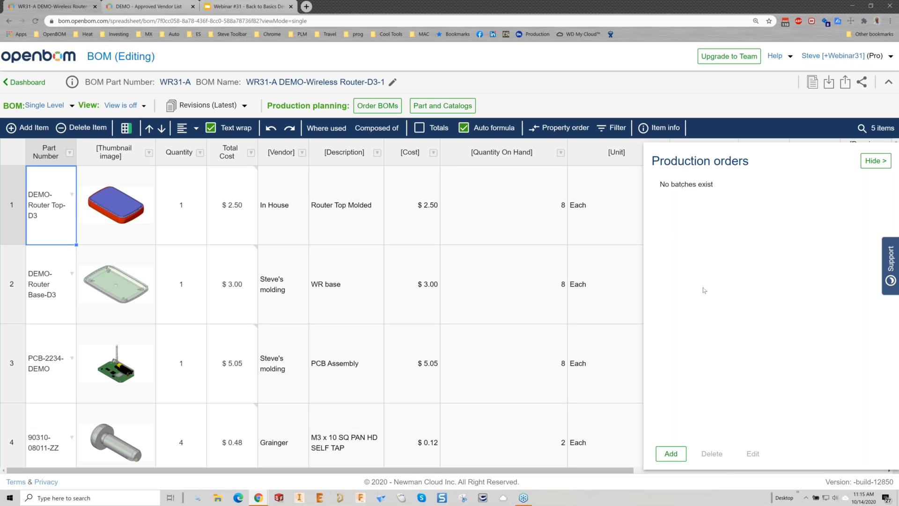
pyautogui.click(672, 454)
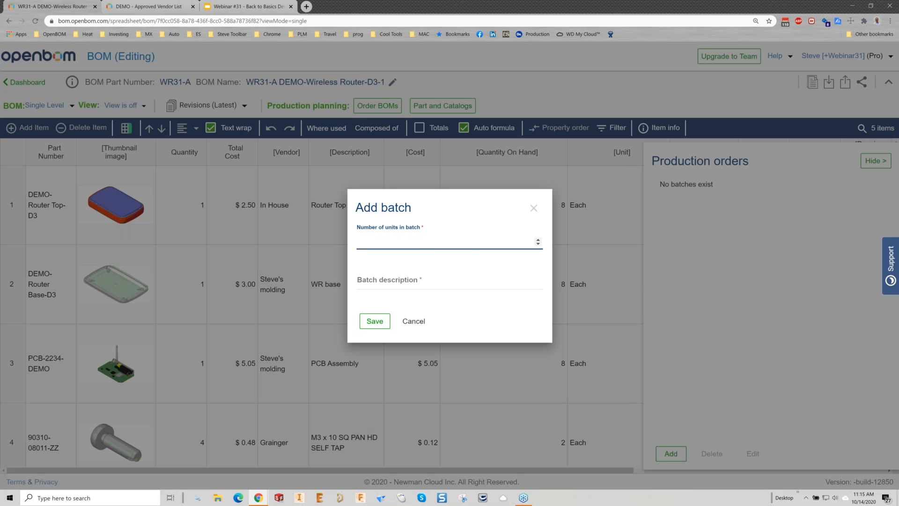
pyautogui.write('11')
pyautogui.click(407, 285)
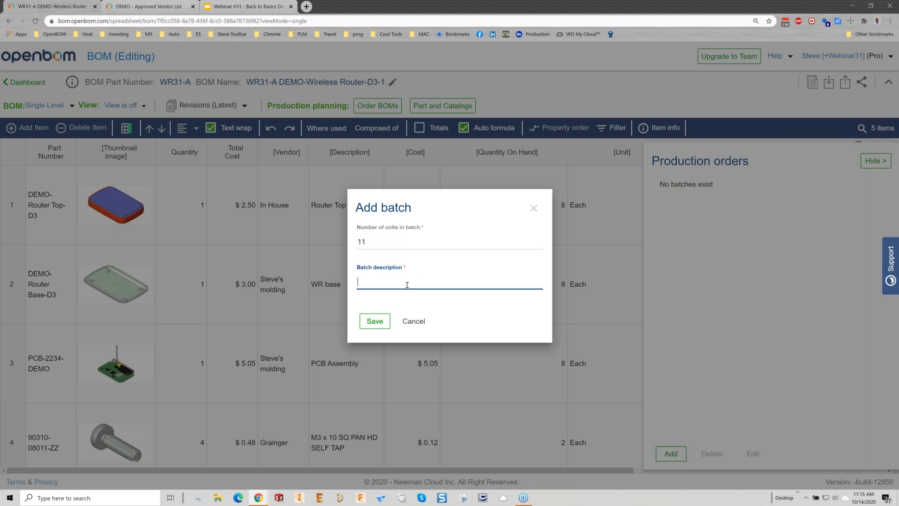
pyautogui.write('Midful Electronics')
pyautogui.rightClick(369, 281)
pyautogui.click(375, 287)
pyautogui.click(376, 322)
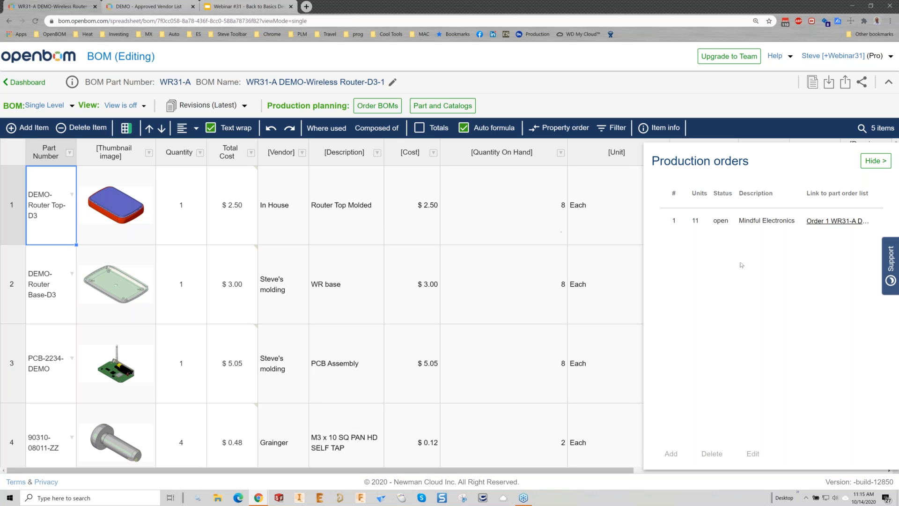
pyautogui.click(835, 222)
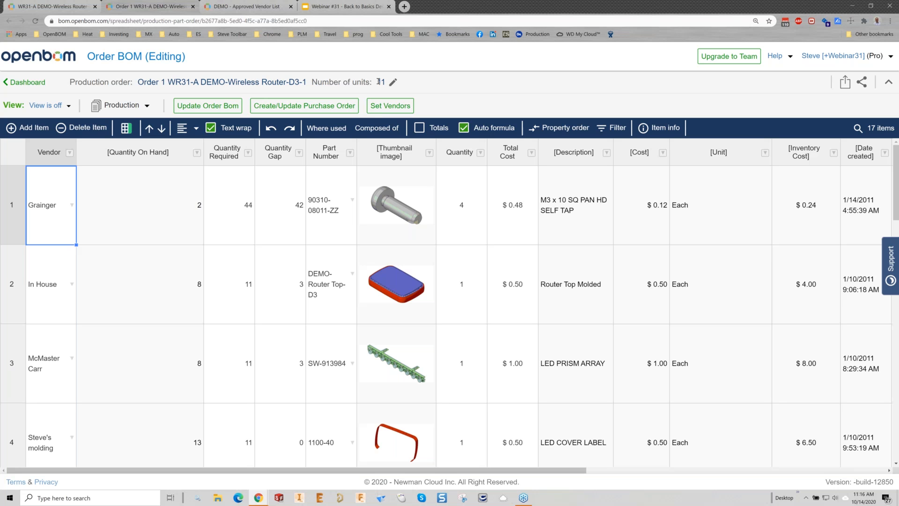
pyautogui.click(235, 185)
pyautogui.click(282, 196)
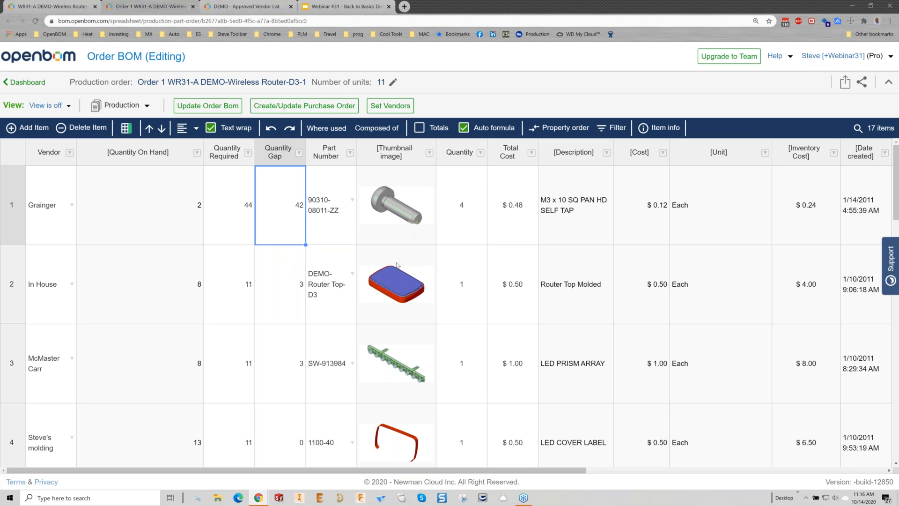
pyautogui.click(459, 209)
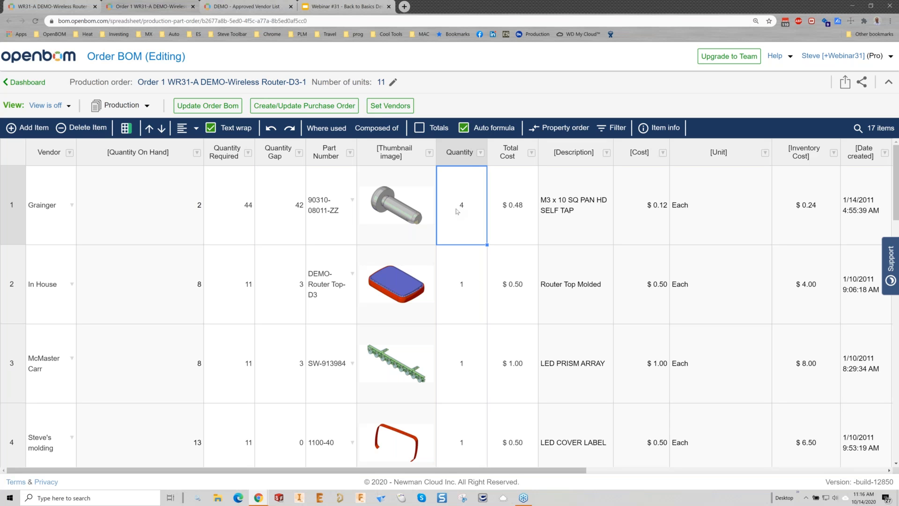
pyautogui.click(142, 214)
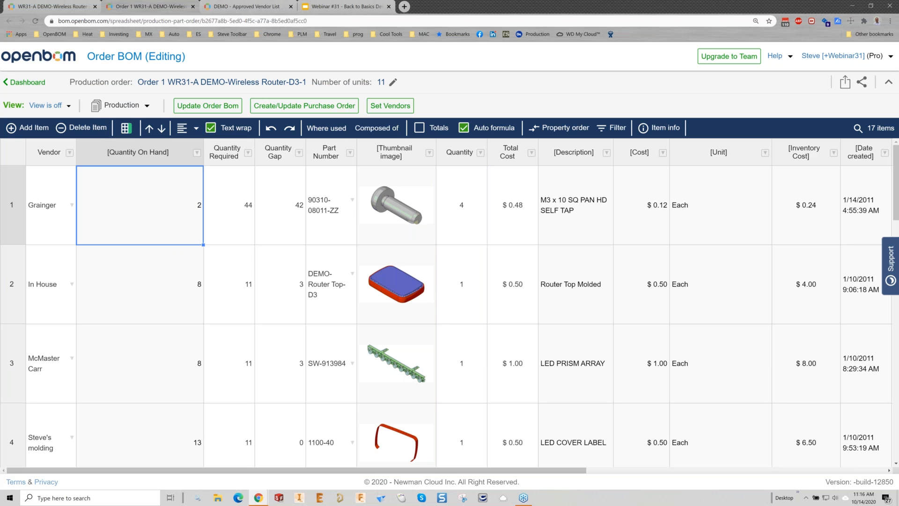
pyautogui.click(210, 210)
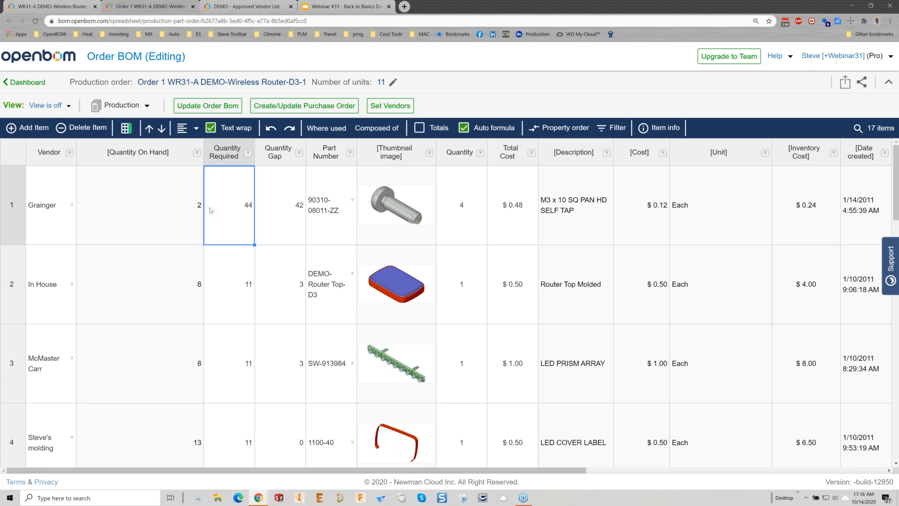
pyautogui.click(285, 205)
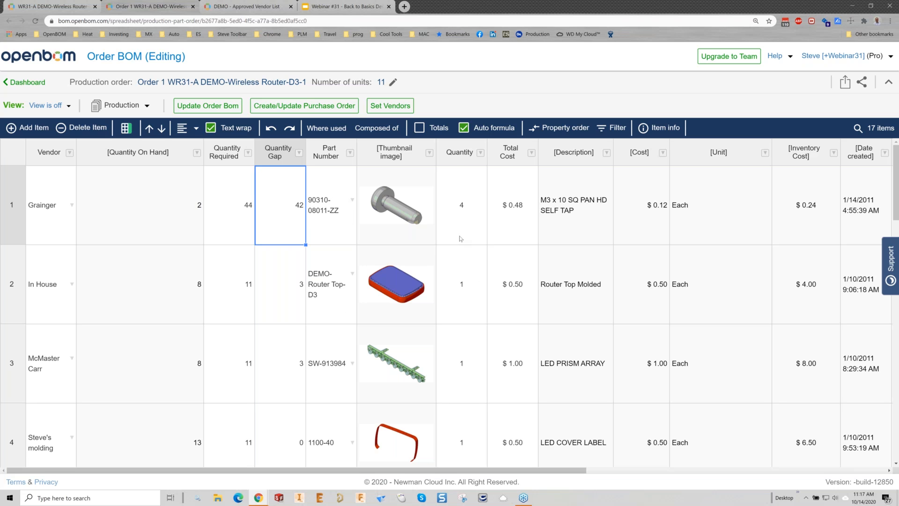
# Step: Check the quantities for DEMO-Router Top-D3, and review the quantity gaps of the remaining order BOM items through LABOR-1750
pyautogui.click(463, 283)
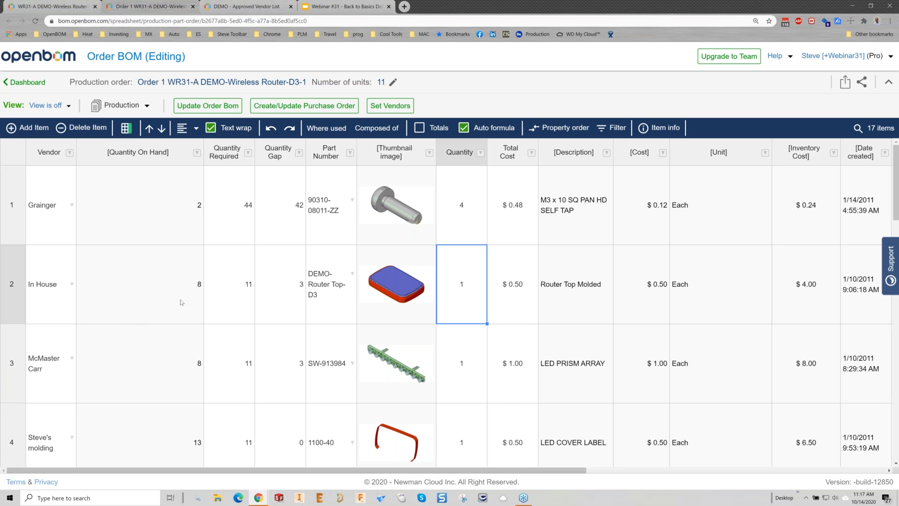
pyautogui.click(170, 285)
pyautogui.click(237, 295)
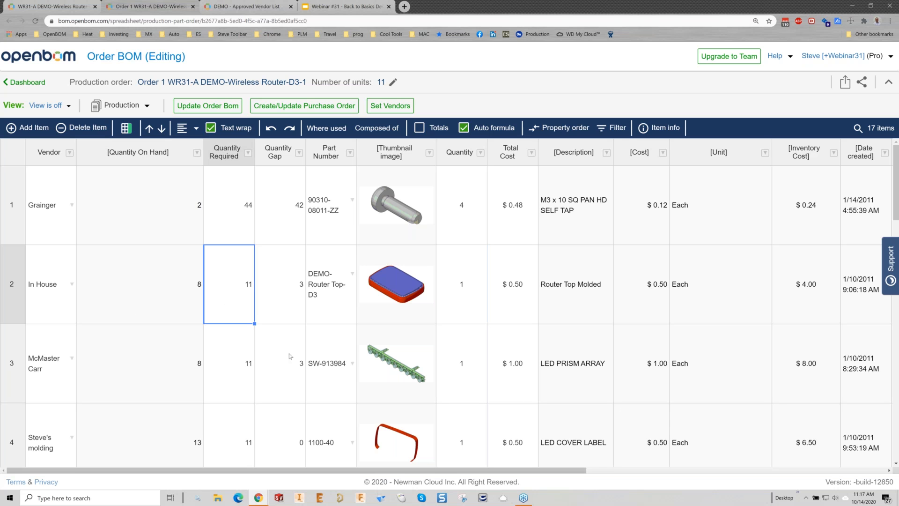
pyautogui.scroll(-4, 289, 356)
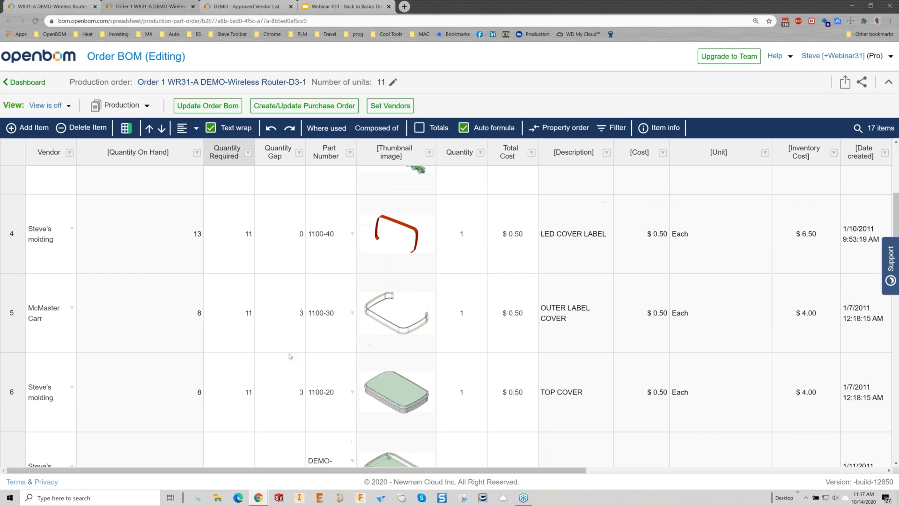
pyautogui.click(295, 253)
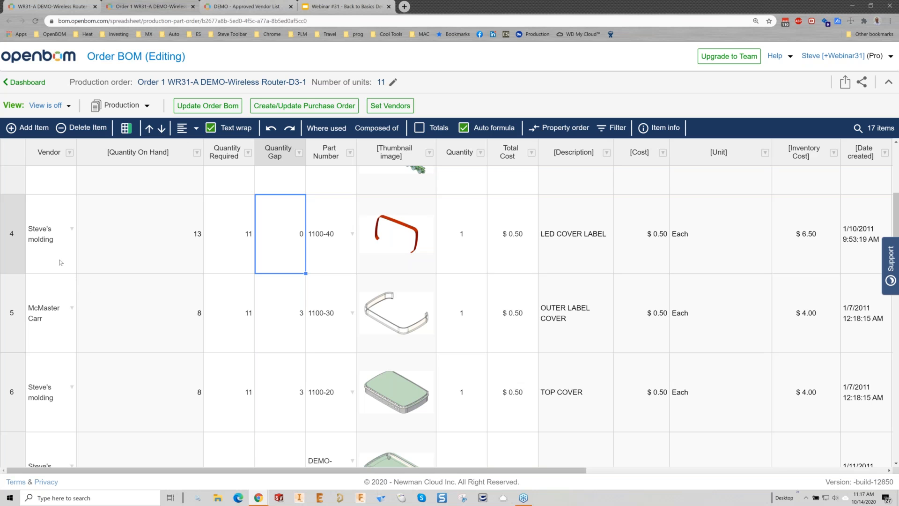
pyautogui.scroll(-10, 271, 368)
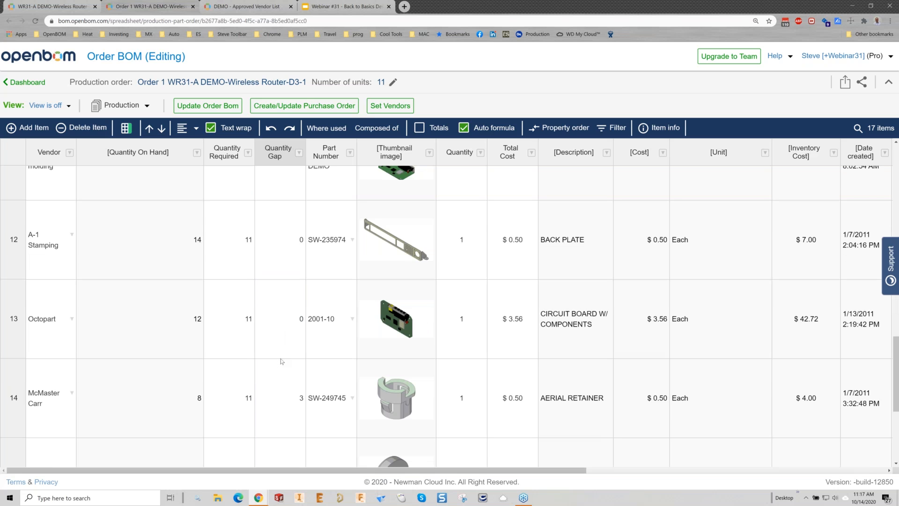
pyautogui.scroll(-4, 281, 362)
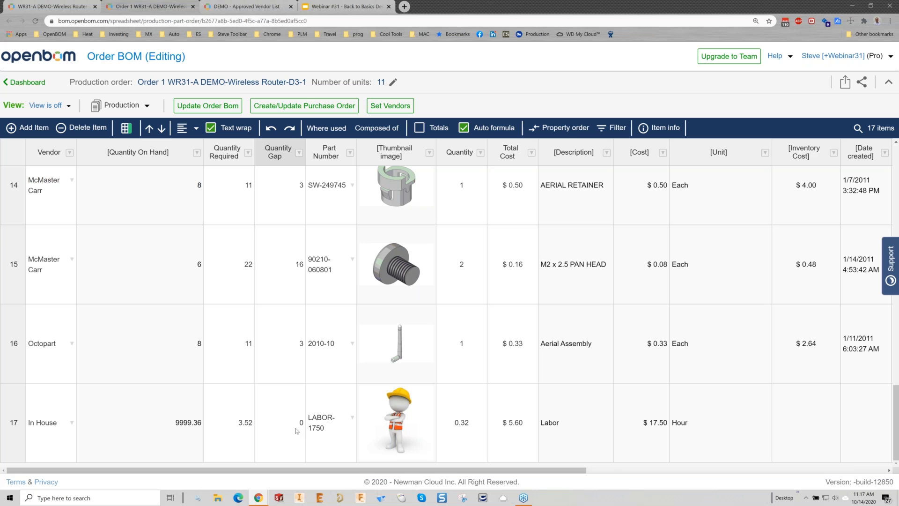
pyautogui.scroll(15, 296, 430)
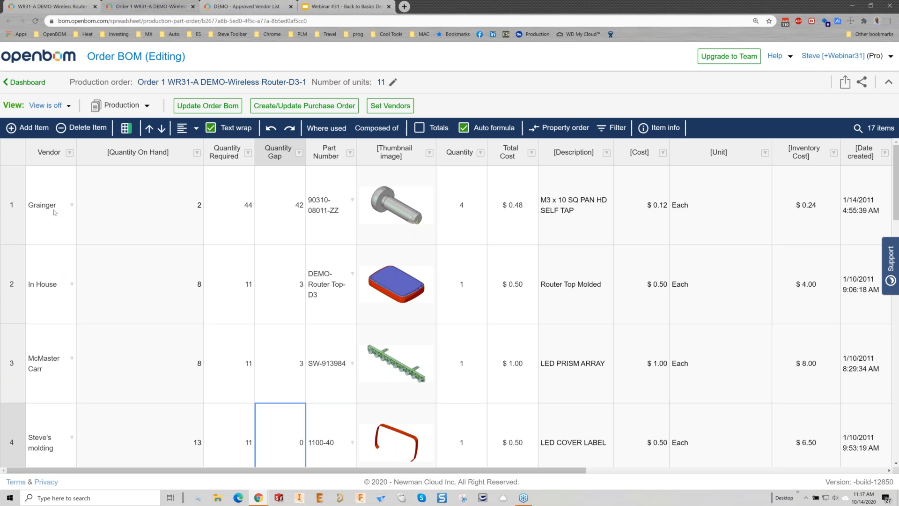
# Step: Review the vendors assigned to the order BOM items, from the LED prism array through the back plate
pyautogui.click(48, 334)
pyautogui.scroll(-3, 58, 289)
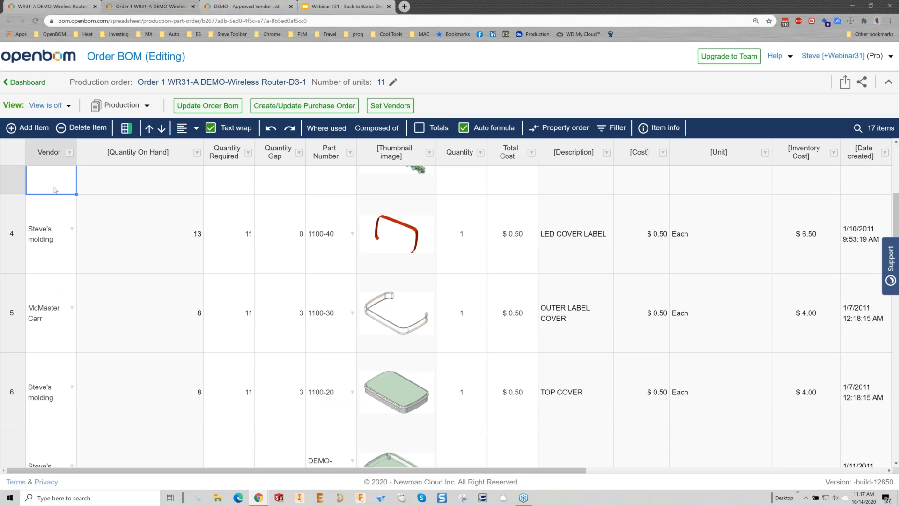
pyautogui.click(56, 376)
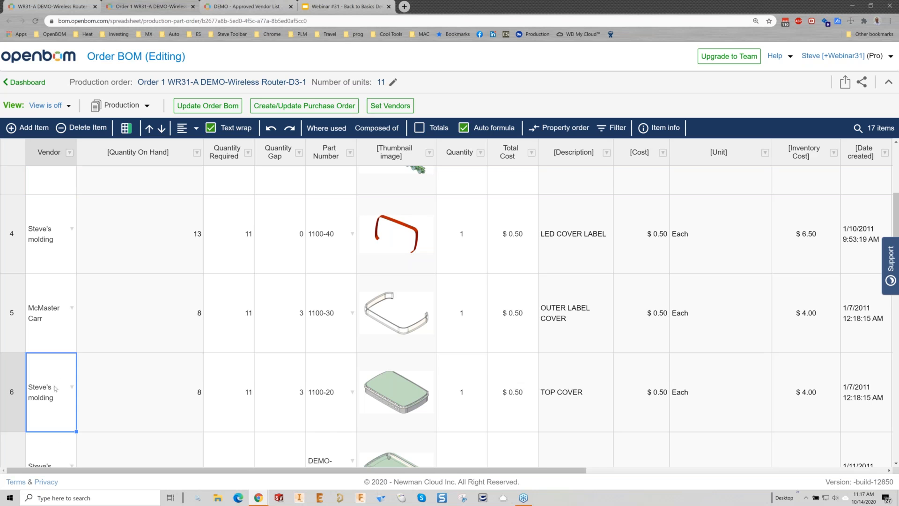
pyautogui.scroll(-3, 61, 438)
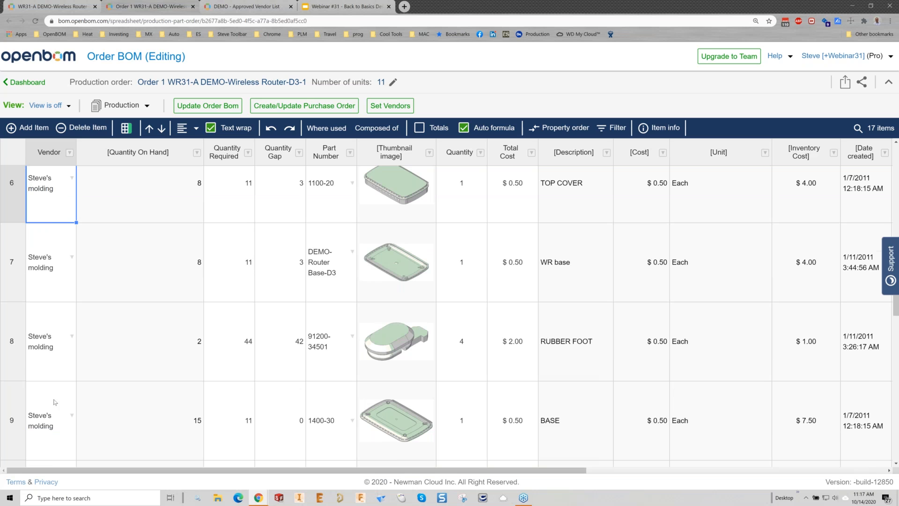
pyautogui.scroll(-3, 55, 401)
pyautogui.click(41, 436)
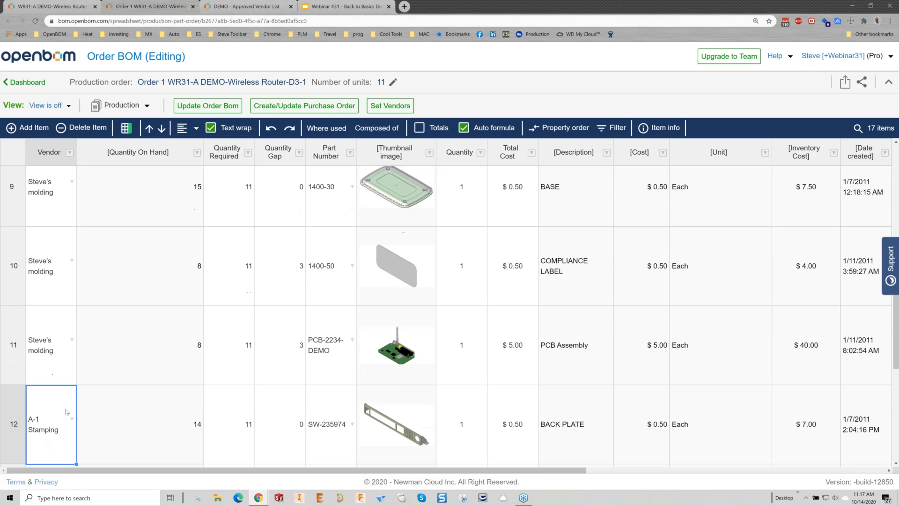
pyautogui.scroll(8, 95, 379)
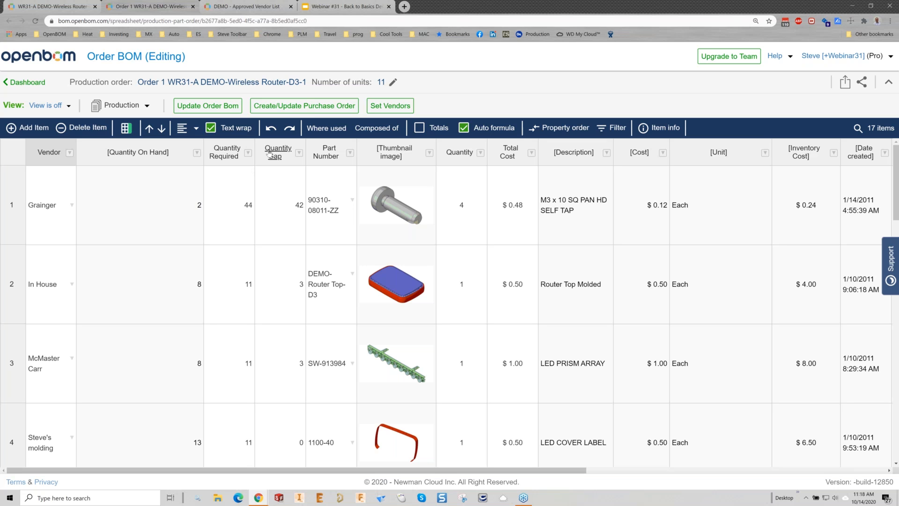
# Step: Create the purchase orders from the order BOM, and open the Steve's molding purchase order for WR31-A
pyautogui.click(298, 110)
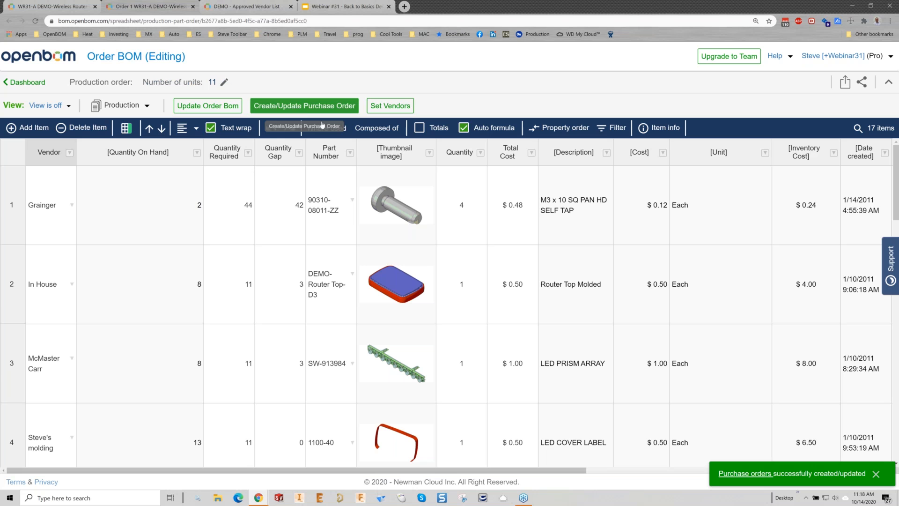
pyautogui.click(745, 474)
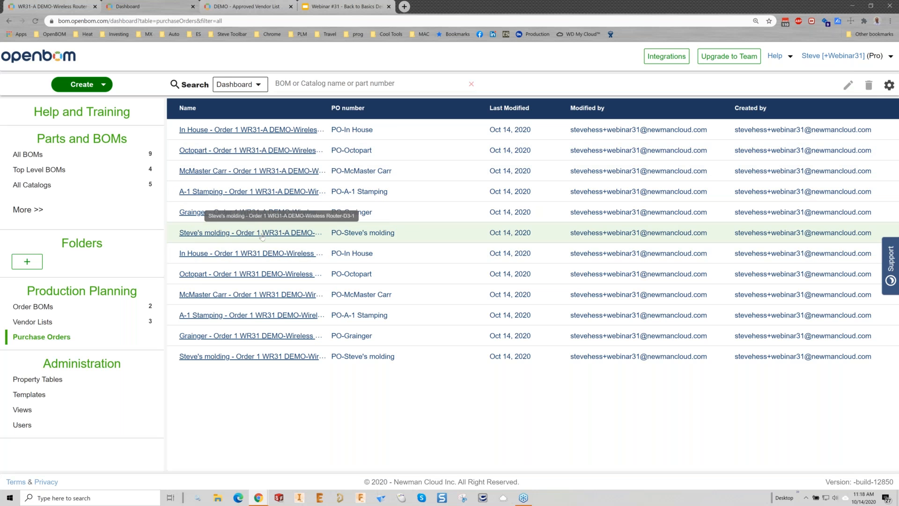
pyautogui.click(219, 234)
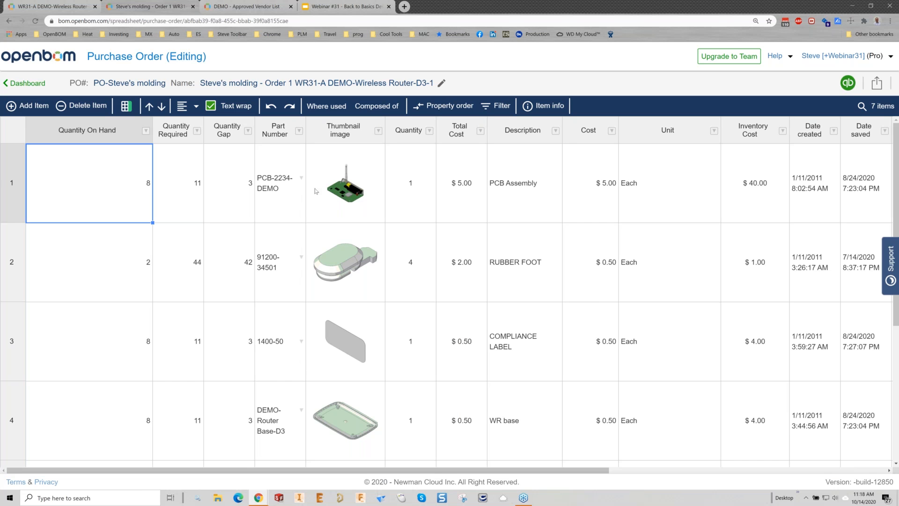
# Step: Examine the purchase order's vendor name and the quantity gap of each of its items
pyautogui.doubleClick(214, 84)
pyautogui.moveTo(232, 85); pyautogui.dragTo(256, 84)
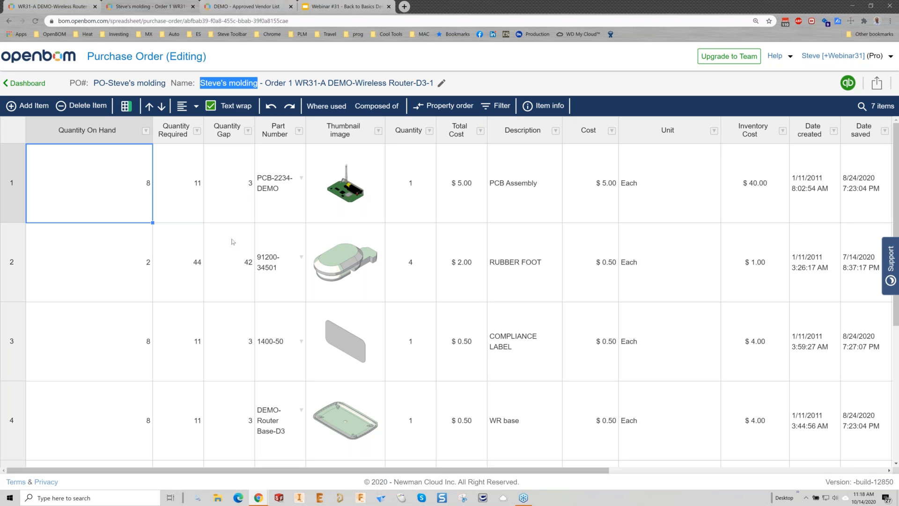
pyautogui.click(238, 189)
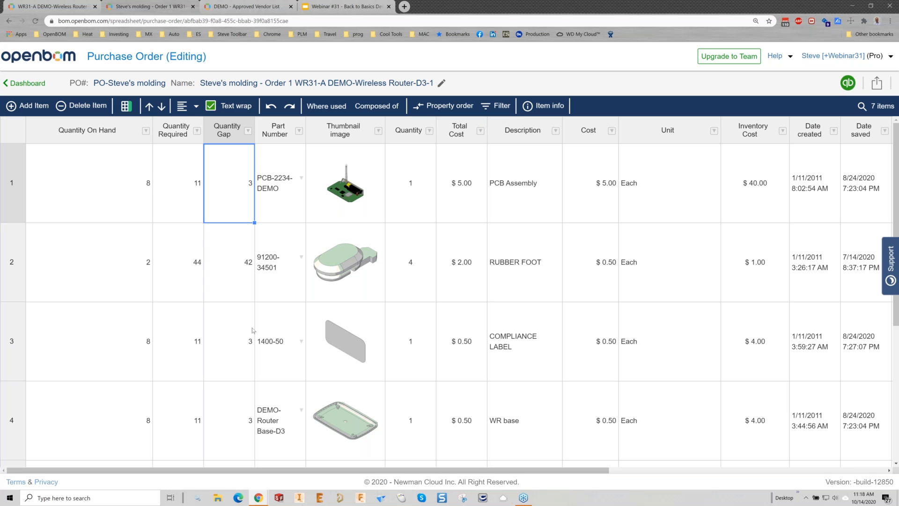
pyautogui.scroll(-4, 266, 334)
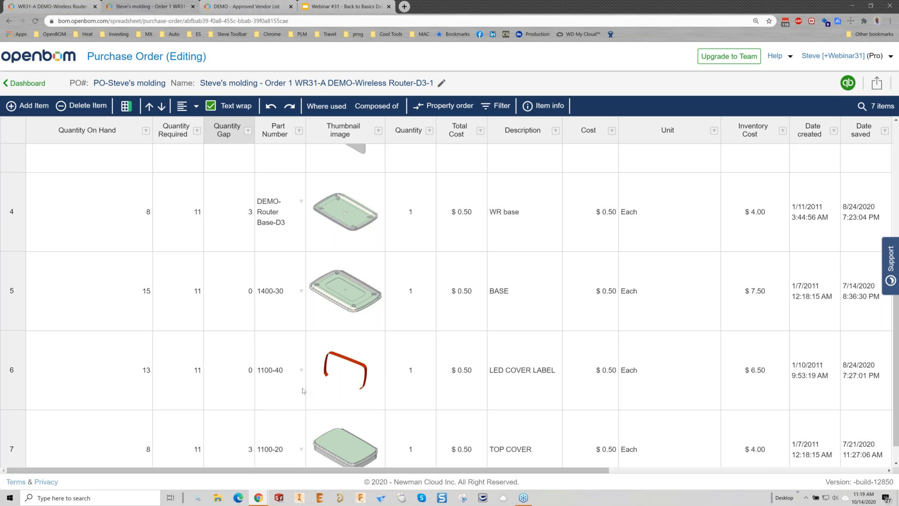
pyautogui.scroll(-1, 303, 391)
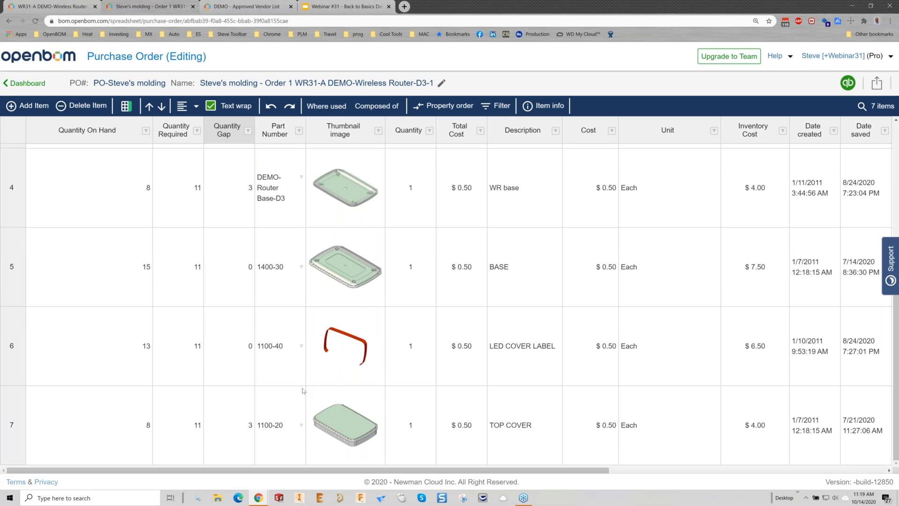
pyautogui.scroll(5, 303, 389)
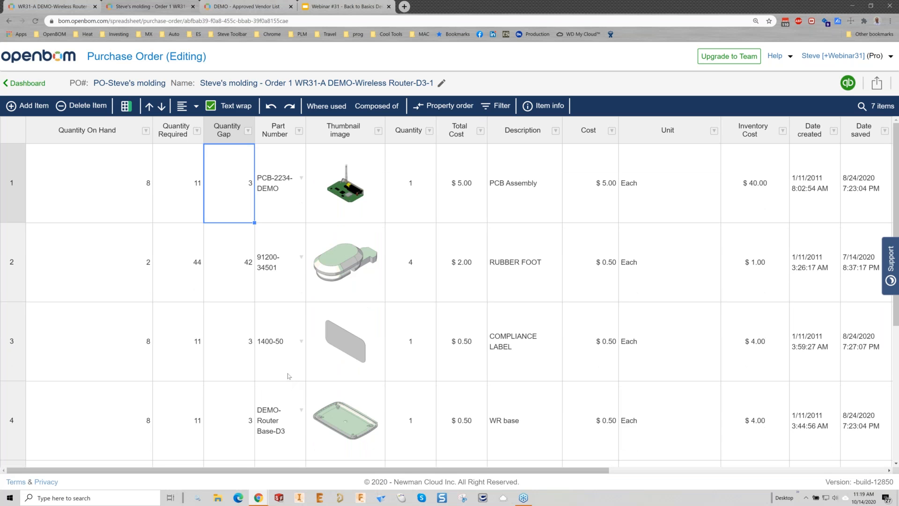
pyautogui.click(233, 344)
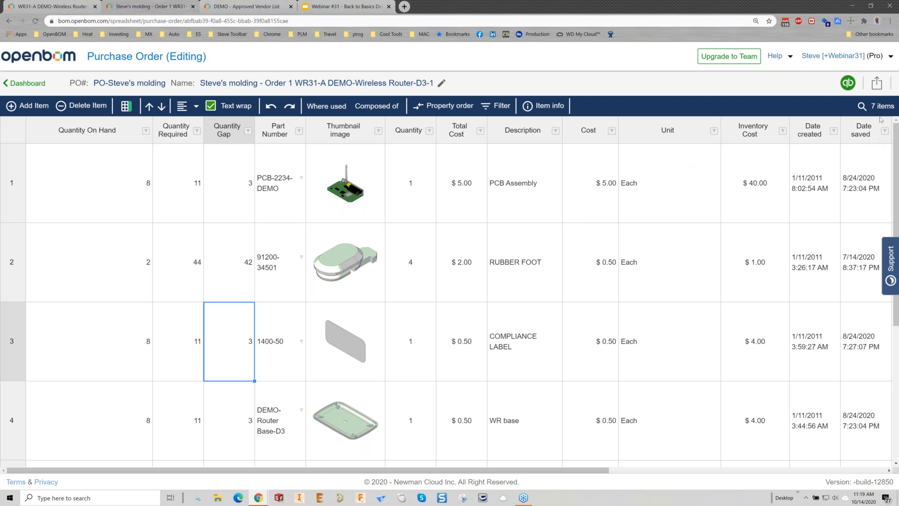
# Step: Limit the purchase order export to the Quantity Gap, Part Number, Thumbnail image, Description, Cost and Unit columns
pyautogui.click(877, 84)
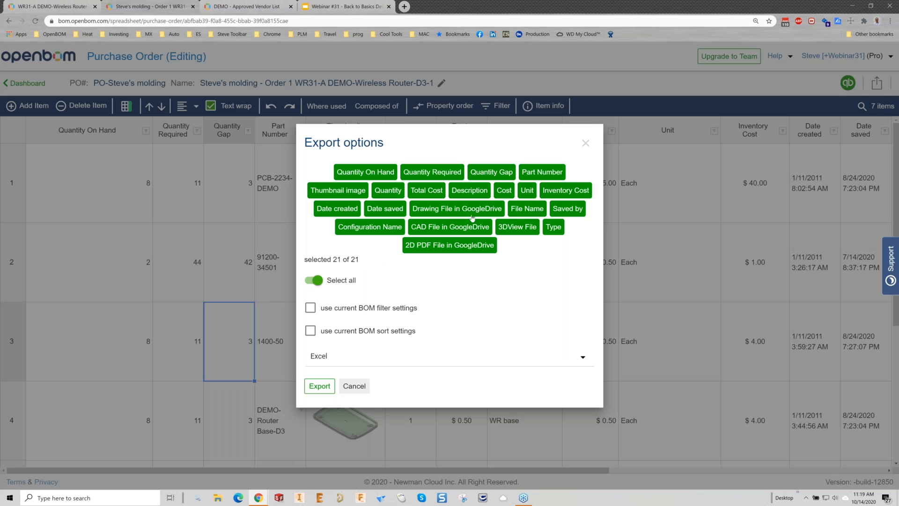
pyautogui.click(314, 280)
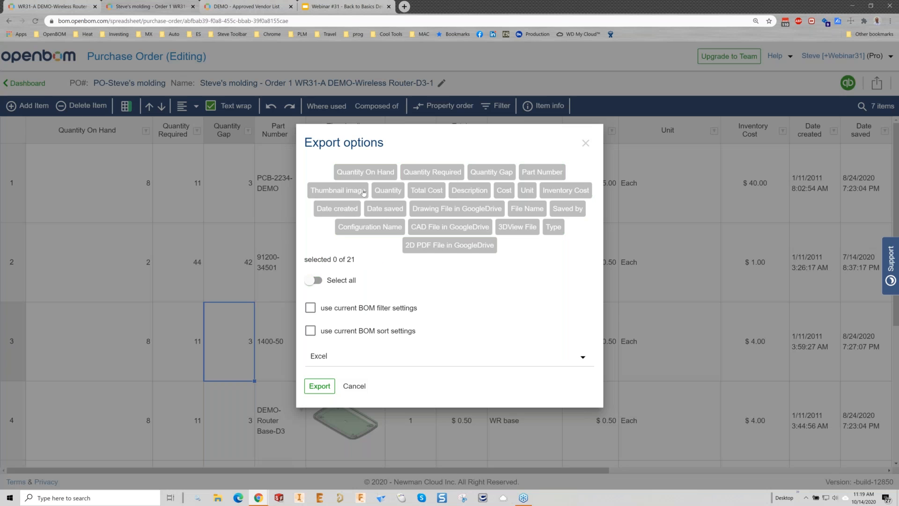
pyautogui.click(365, 173)
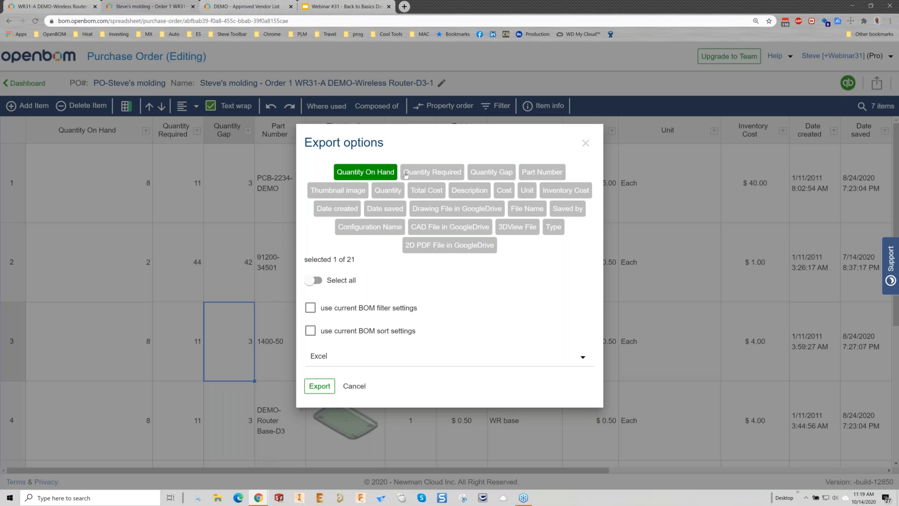
pyautogui.click(380, 179)
pyautogui.click(491, 173)
pyautogui.click(539, 174)
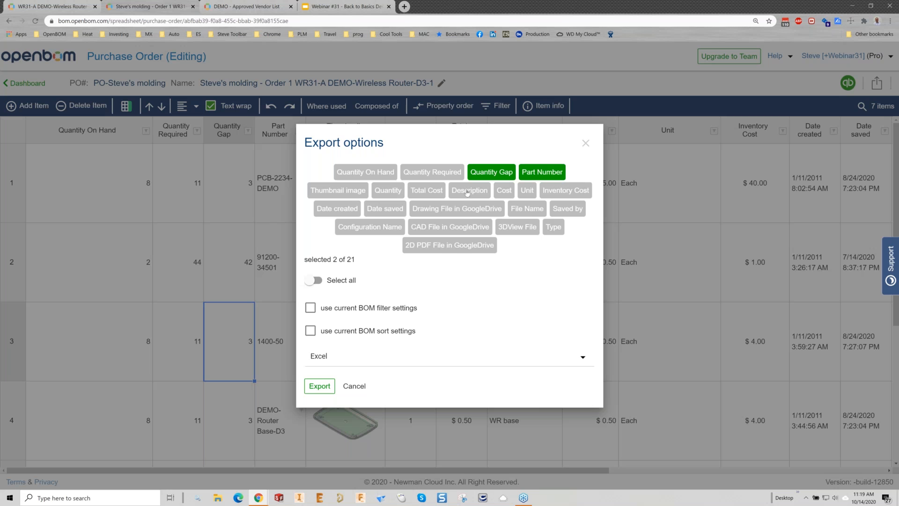
pyautogui.click(345, 191)
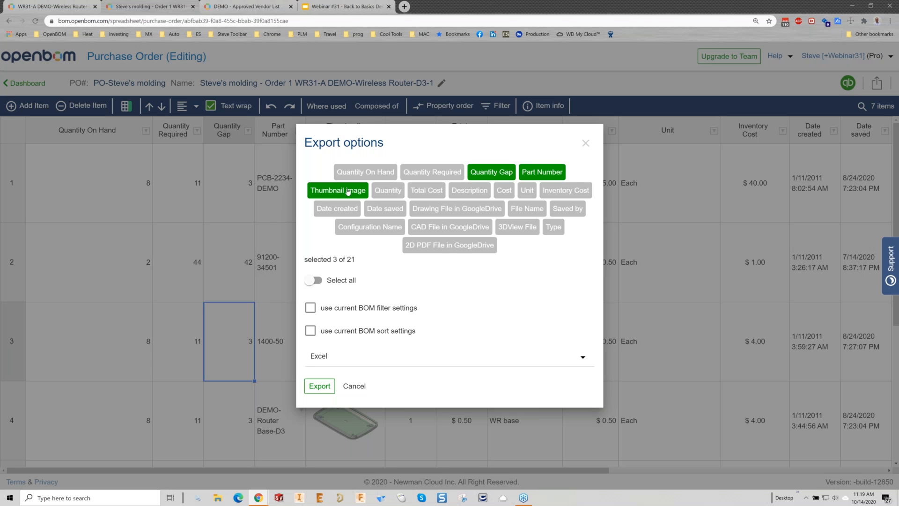
pyautogui.click(502, 192)
pyautogui.click(478, 194)
pyautogui.click(524, 195)
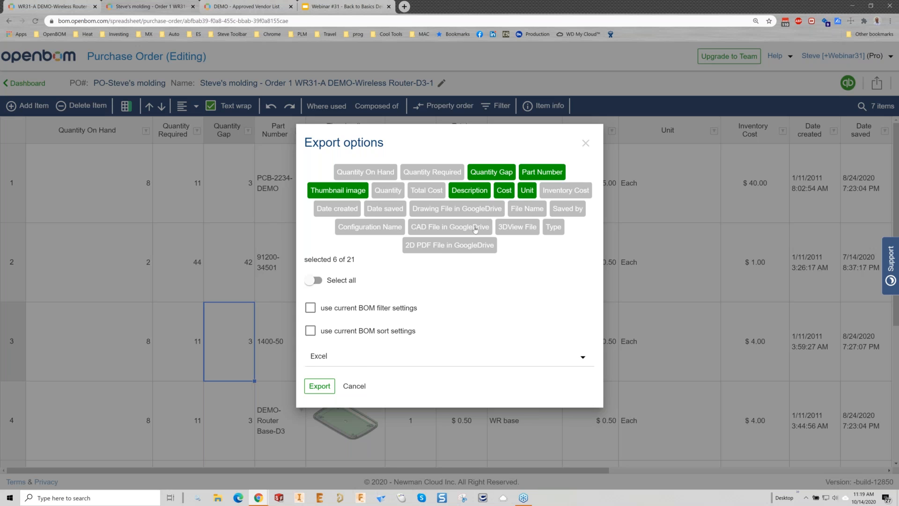
# Step: Export the Steve's molding purchase order as a PDF under its suggested file name in the OpenBOM folder, and open the file
pyautogui.click(356, 357)
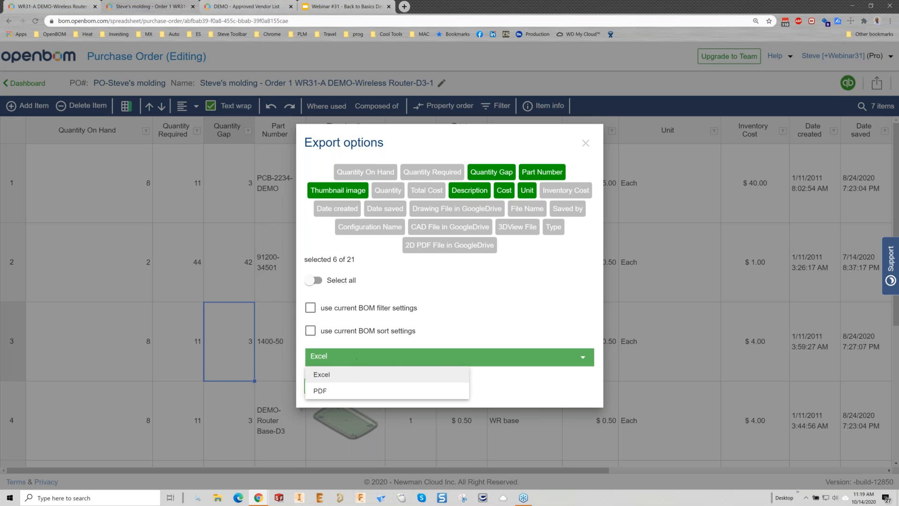
pyautogui.click(352, 391)
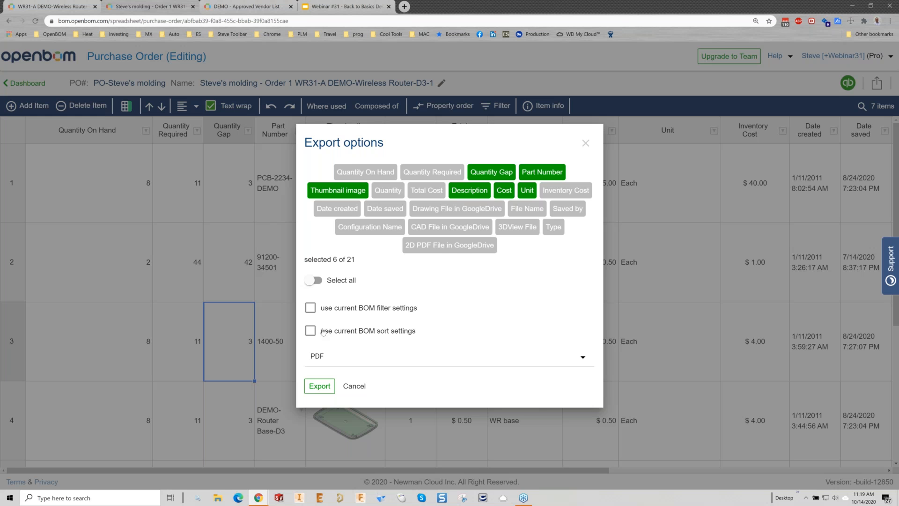
pyautogui.click(320, 386)
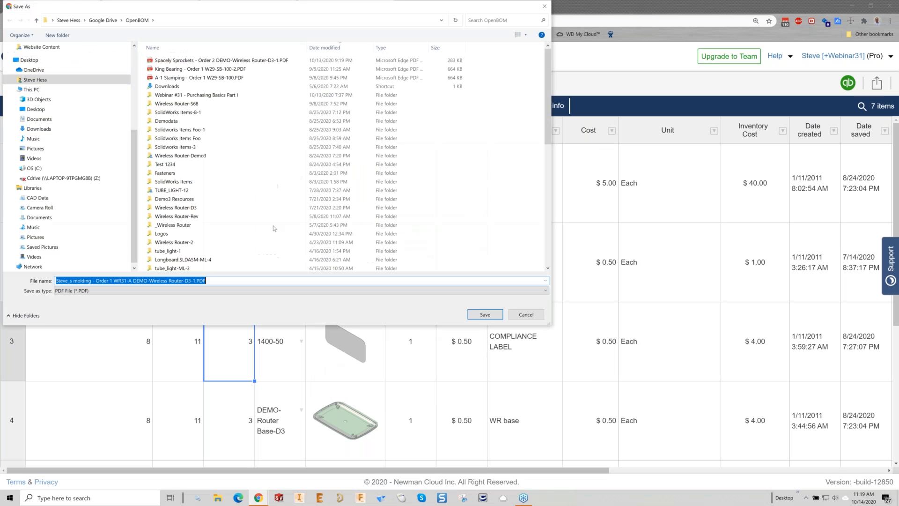
pyautogui.click(494, 317)
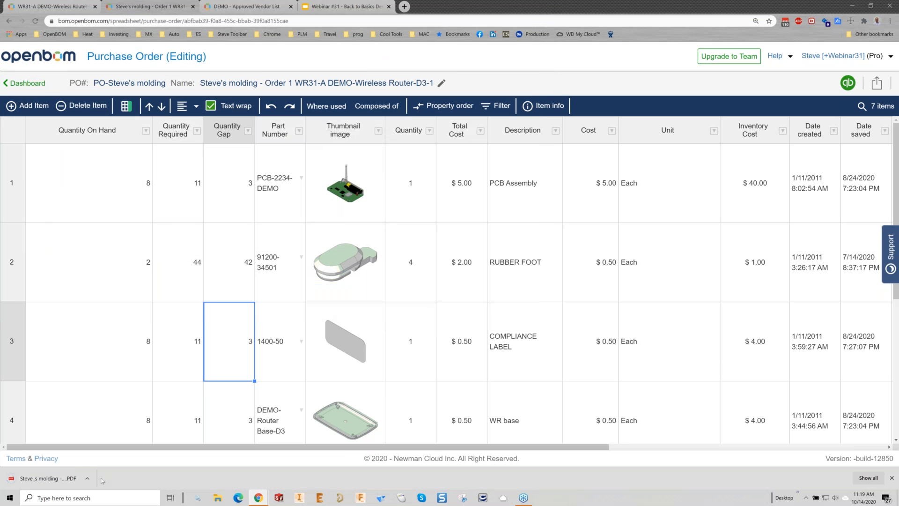
pyautogui.click(67, 479)
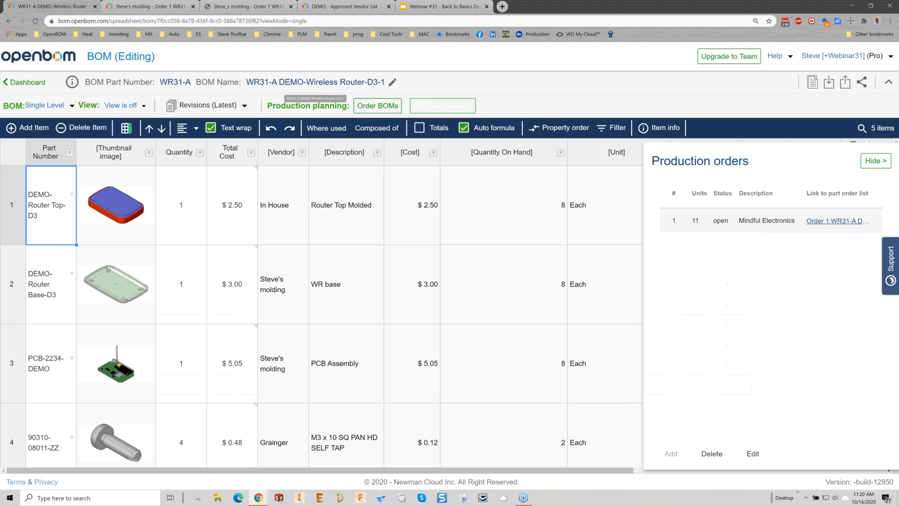
# Step: From the WR31-A BOM, open the user profile to view the company logo setting, and close it without changes
pyautogui.click(65, 7)
pyautogui.click(854, 57)
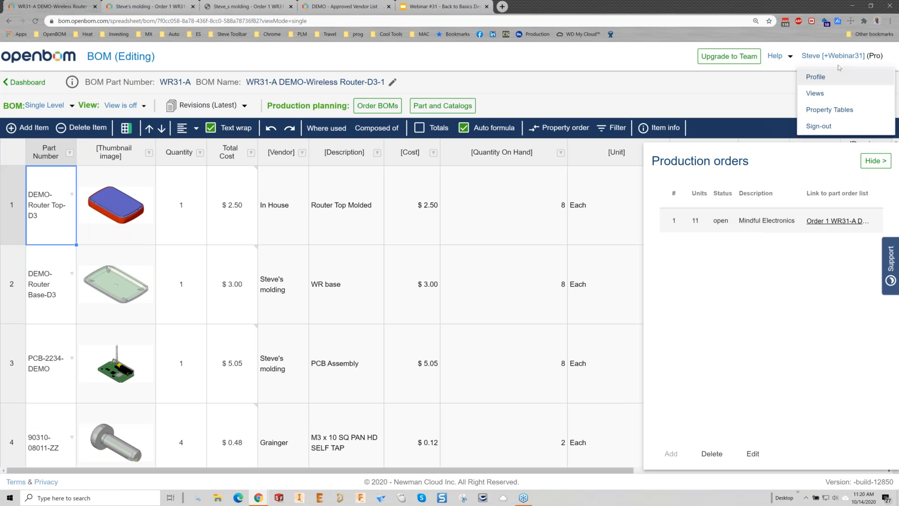
pyautogui.click(815, 77)
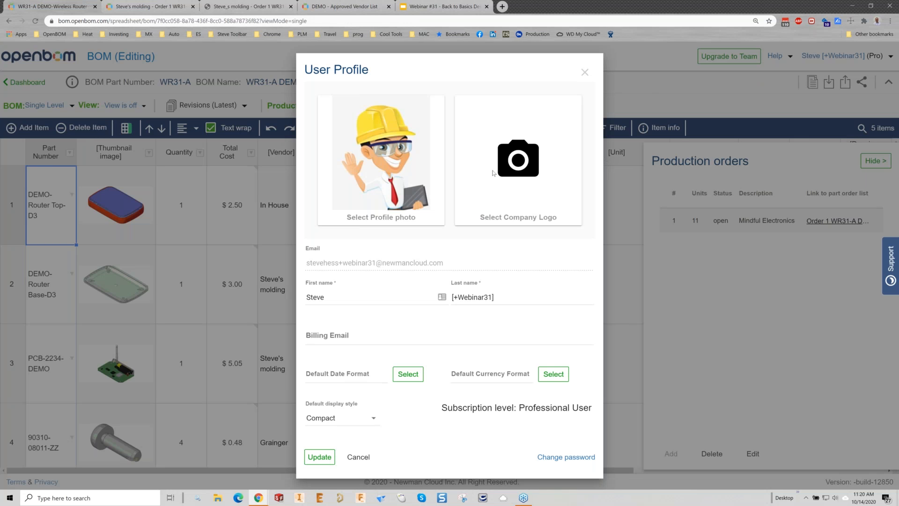
pyautogui.click(585, 72)
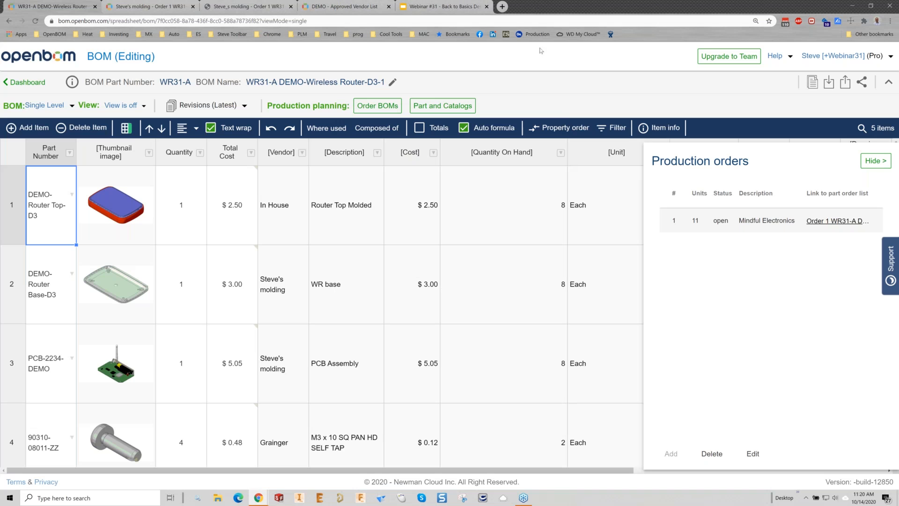
# Step: Restore the browser to a smaller window, review the exported purchase order PDF again, and close it
pyautogui.moveTo(560, 6); pyautogui.dragTo(581, 30)
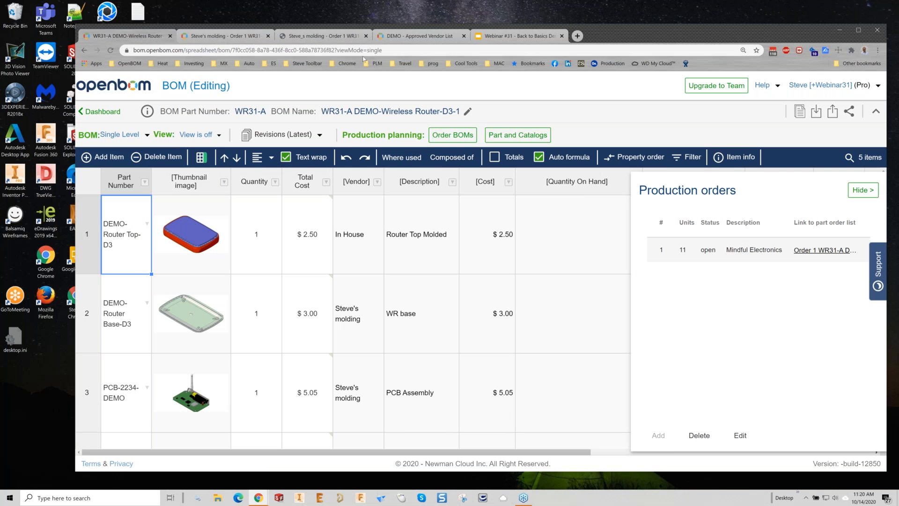
pyautogui.click(327, 41)
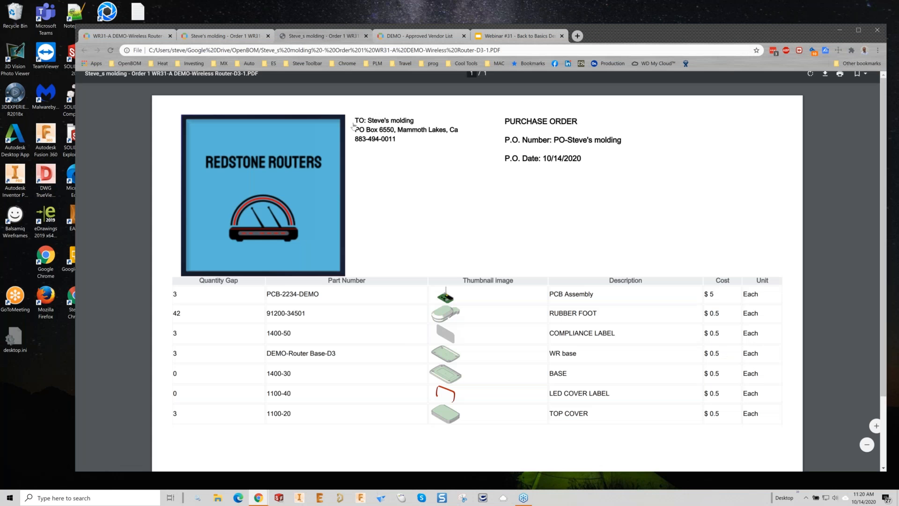
pyautogui.moveTo(597, 32); pyautogui.dragTo(588, 24)
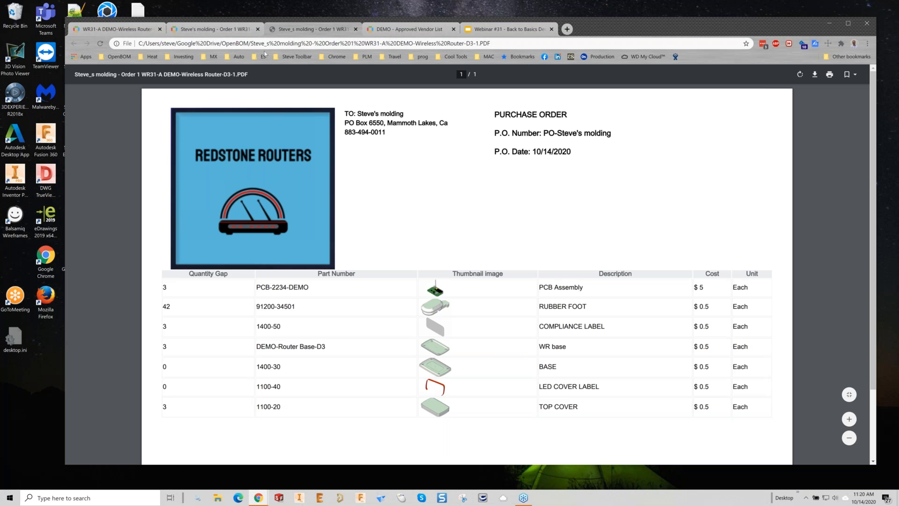
pyautogui.click(356, 29)
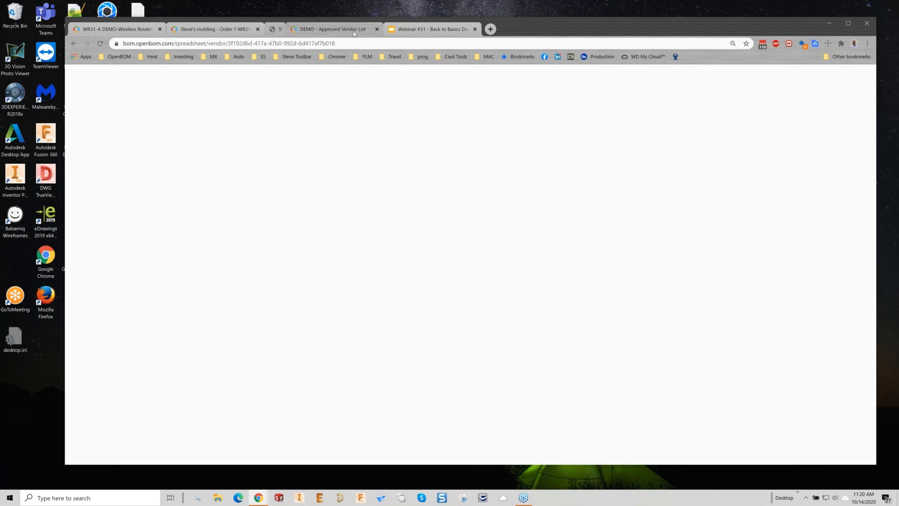
# Step: Review the Octopart purchase order for WR31-A from the dashboard's purchase order list, and return to the list
pyautogui.click(198, 30)
pyautogui.click(92, 105)
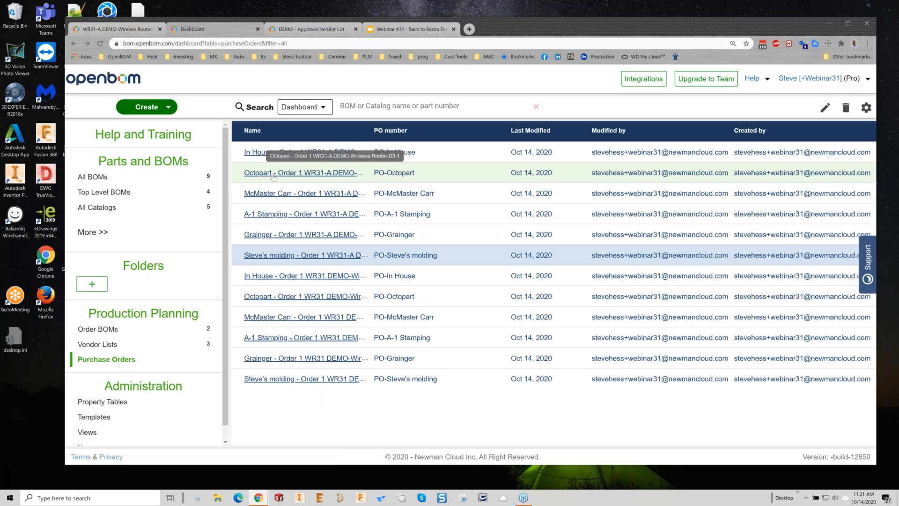
pyautogui.click(273, 173)
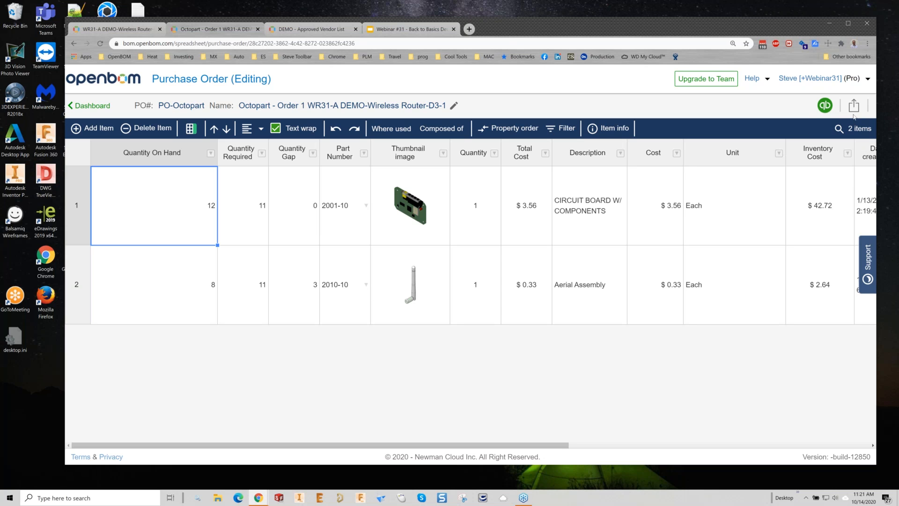
pyautogui.click(89, 107)
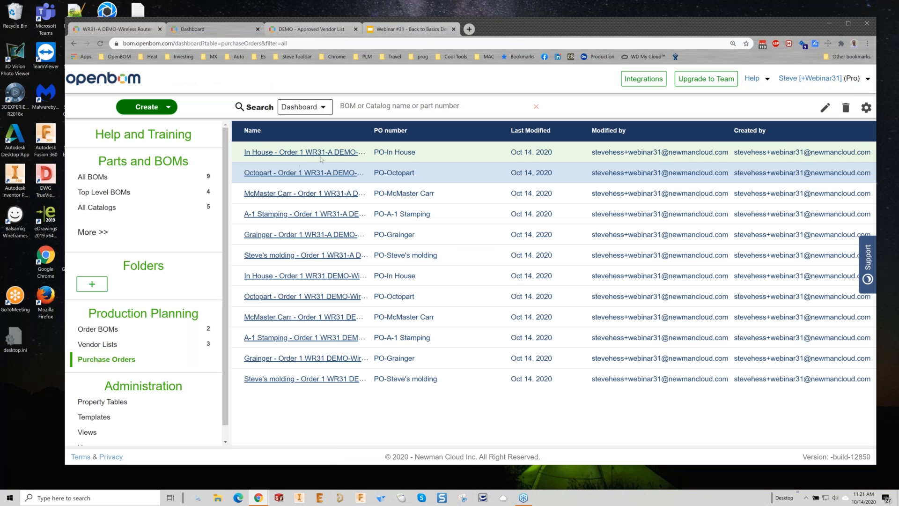
# Step: Review all items of the McMaster Carr purchase order for WR31-A, and return to the purchase order list
pyautogui.click(308, 197)
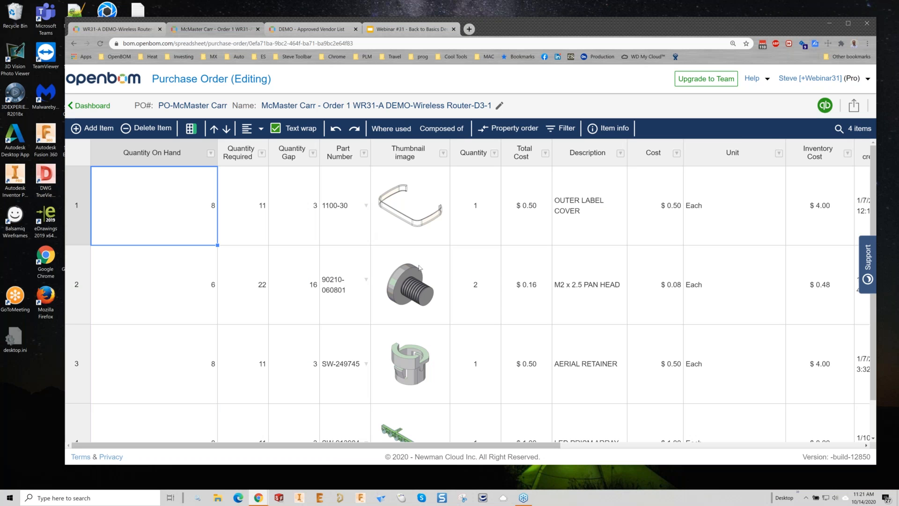
pyautogui.scroll(-2, 419, 268)
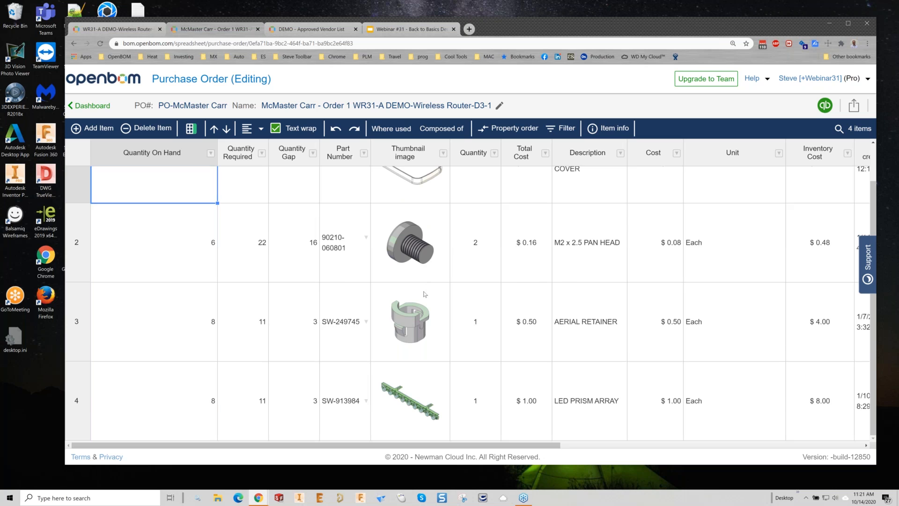
pyautogui.scroll(2, 520, 246)
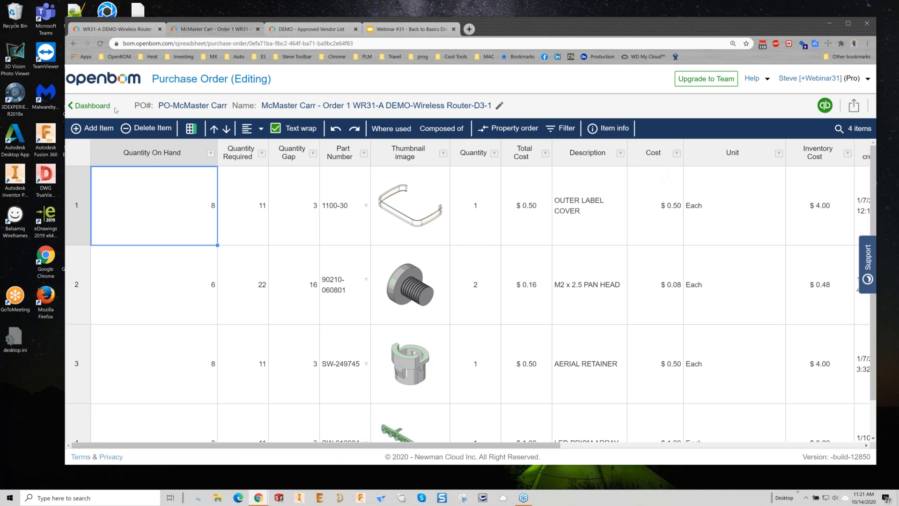
pyautogui.click(92, 106)
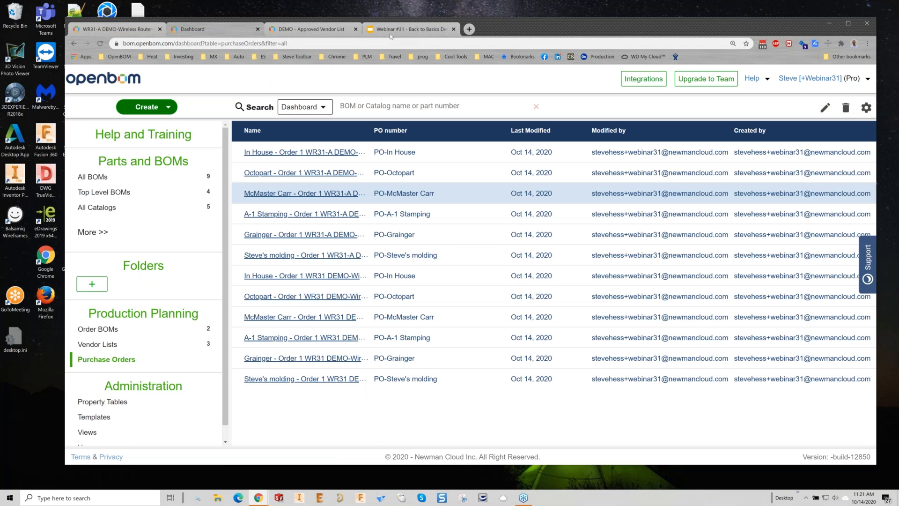
# Step: Switch to the Webinar #31 presentation in Google Slides and look through the lesson slides from Lesson #2 to Lesson #5
pyautogui.click(393, 32)
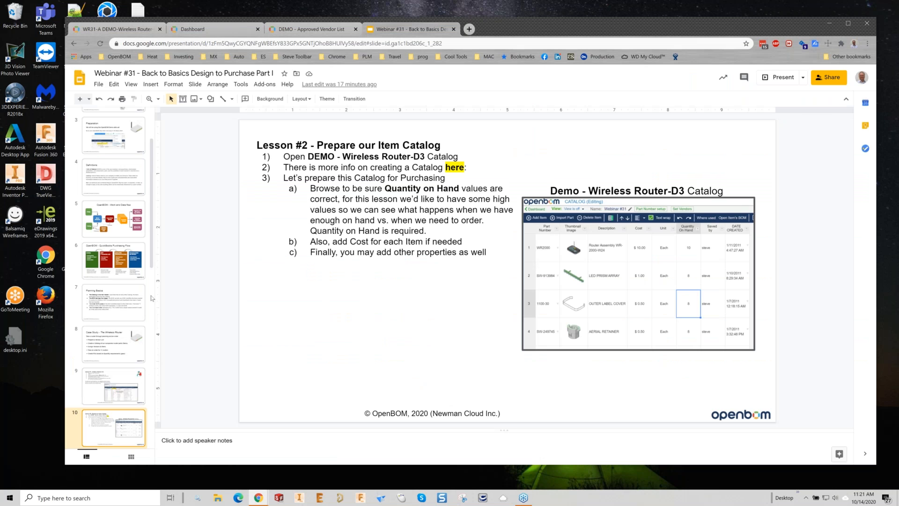
pyautogui.moveTo(152, 265); pyautogui.dragTo(159, 365)
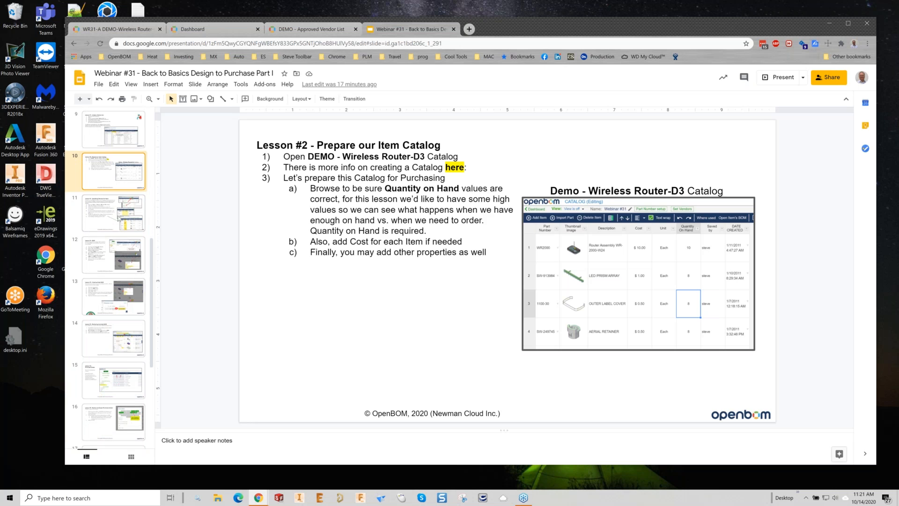
pyautogui.click(120, 218)
pyautogui.click(121, 256)
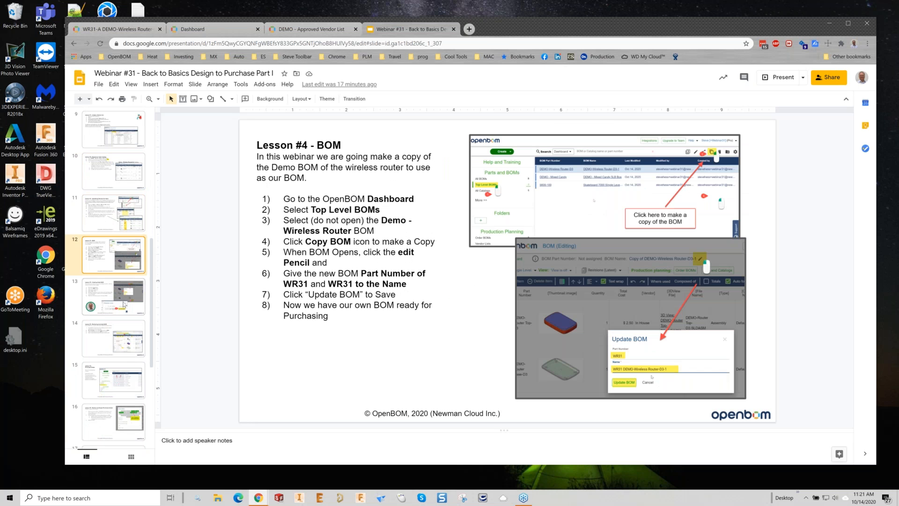
pyautogui.click(124, 305)
pyautogui.click(113, 346)
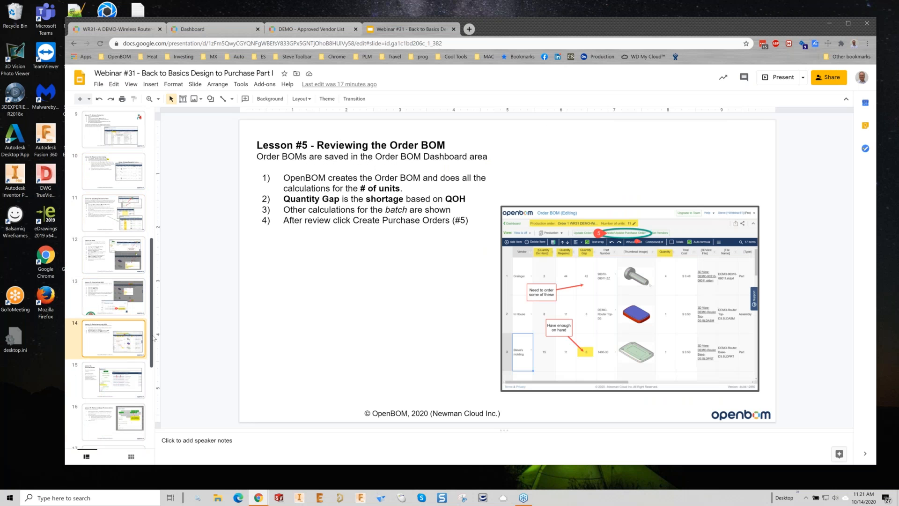
pyautogui.scroll(-2, 121, 323)
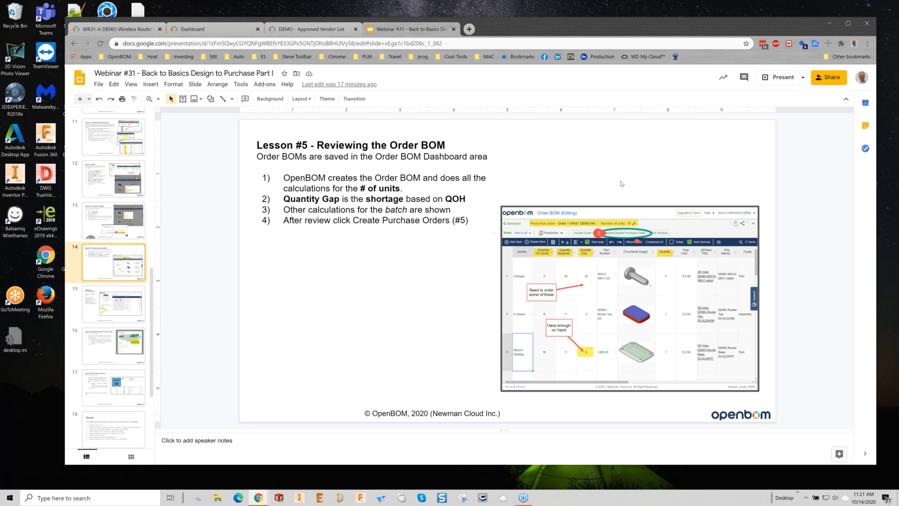